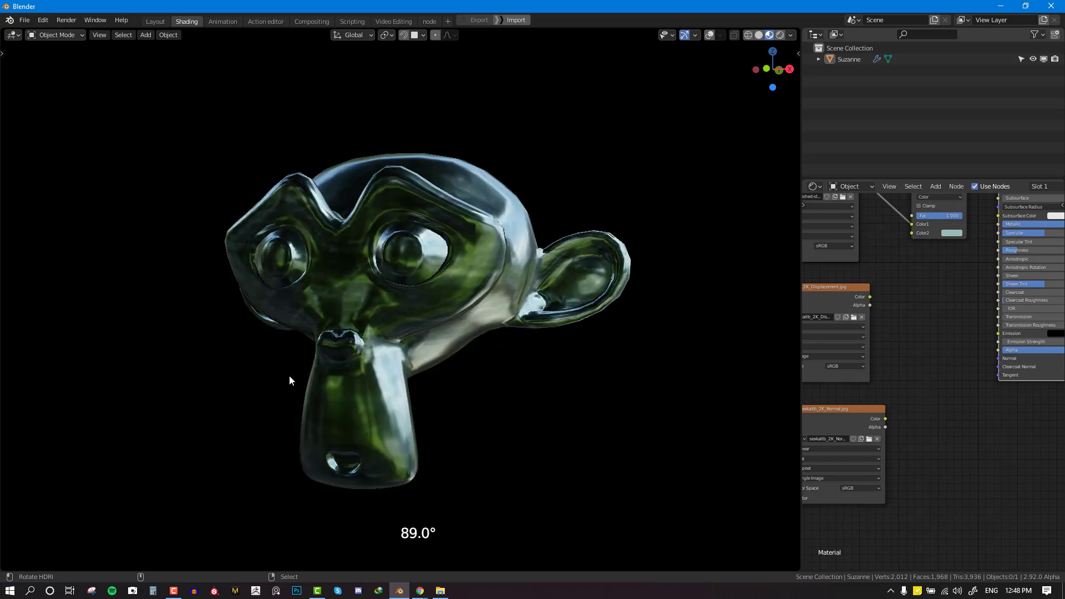
# - Preview the displacement image texture and the normal map image texture directly on the Suzanne head
pyautogui.keyDown('ctrl'); pyautogui.keyDown('shift'); pyautogui.click(840, 302); pyautogui.keyUp('shift'); pyautogui.keyUp('ctrl')
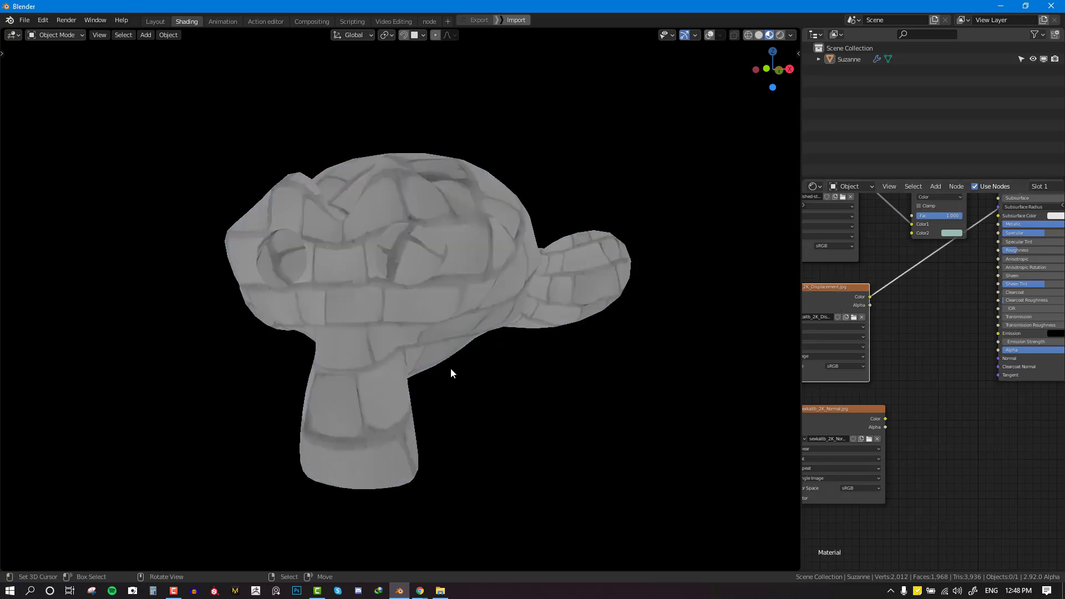
pyautogui.moveTo(481, 390); pyautogui.dragTo(566, 399, button='middle')
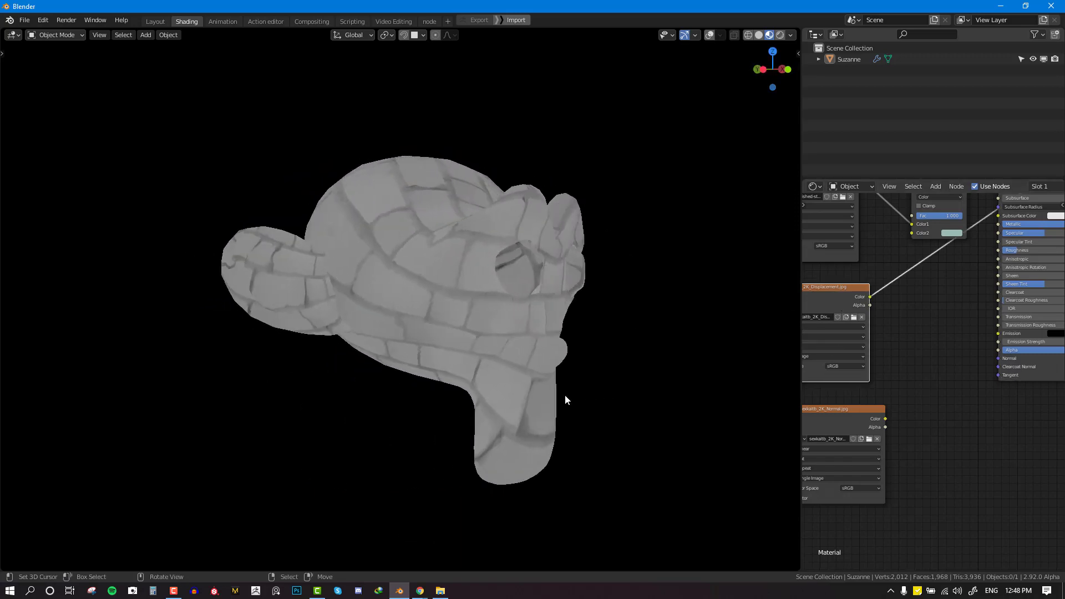
pyautogui.keyDown('ctrl'); pyautogui.keyDown('shift'); pyautogui.click(845, 422); pyautogui.keyUp('shift'); pyautogui.keyUp('ctrl')
pyautogui.moveTo(478, 384); pyautogui.dragTo(703, 358, button='middle')
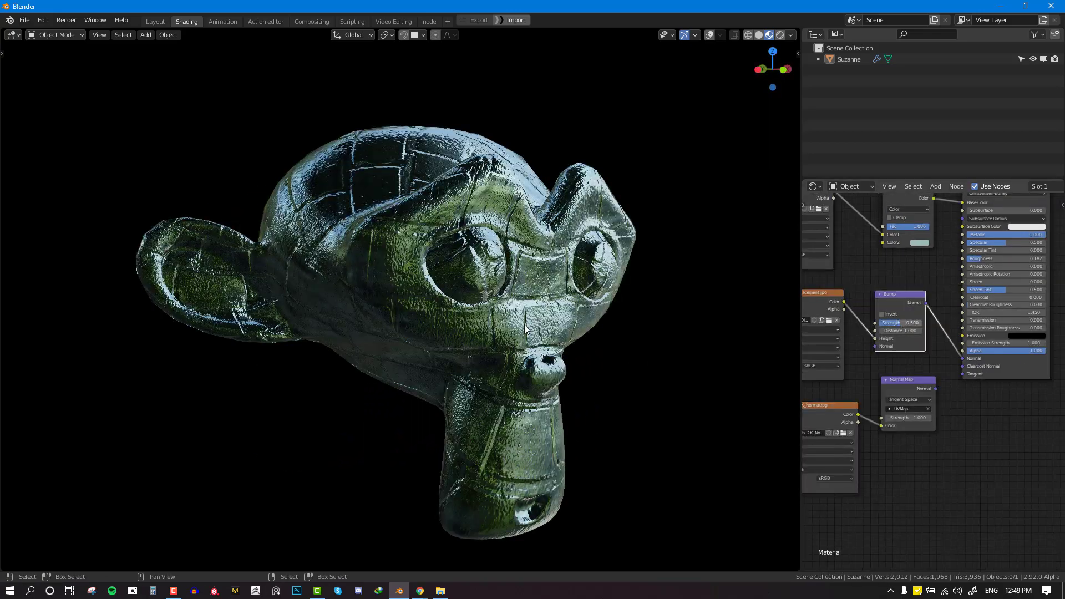
# - Examine the bump effect around the head, and connect the Normal Map node's output to the Principled BSDF's Normal input
pyautogui.moveTo(524, 329); pyautogui.dragTo(430, 324, button='middle')
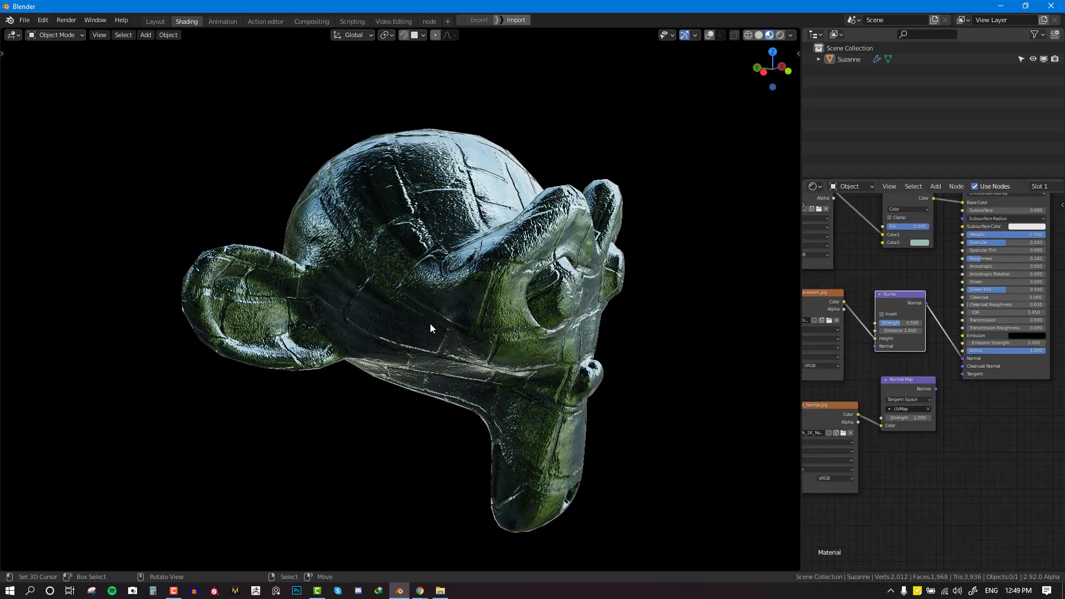
pyautogui.scroll(2, 535, 361)
pyautogui.moveTo(536, 362); pyautogui.dragTo(766, 388, button='middle')
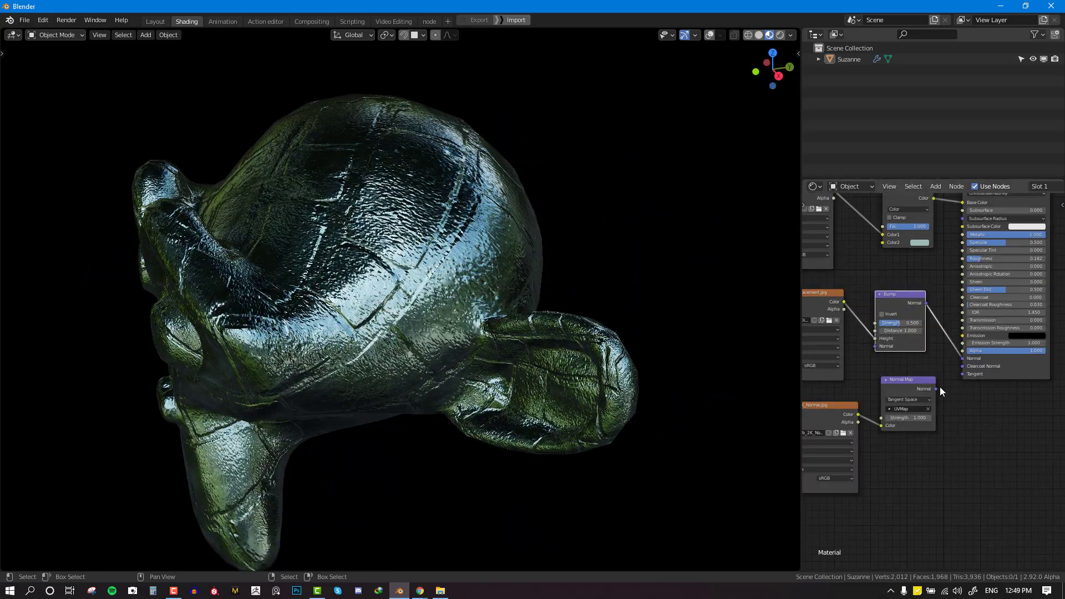
pyautogui.moveTo(935, 389); pyautogui.dragTo(967, 356)
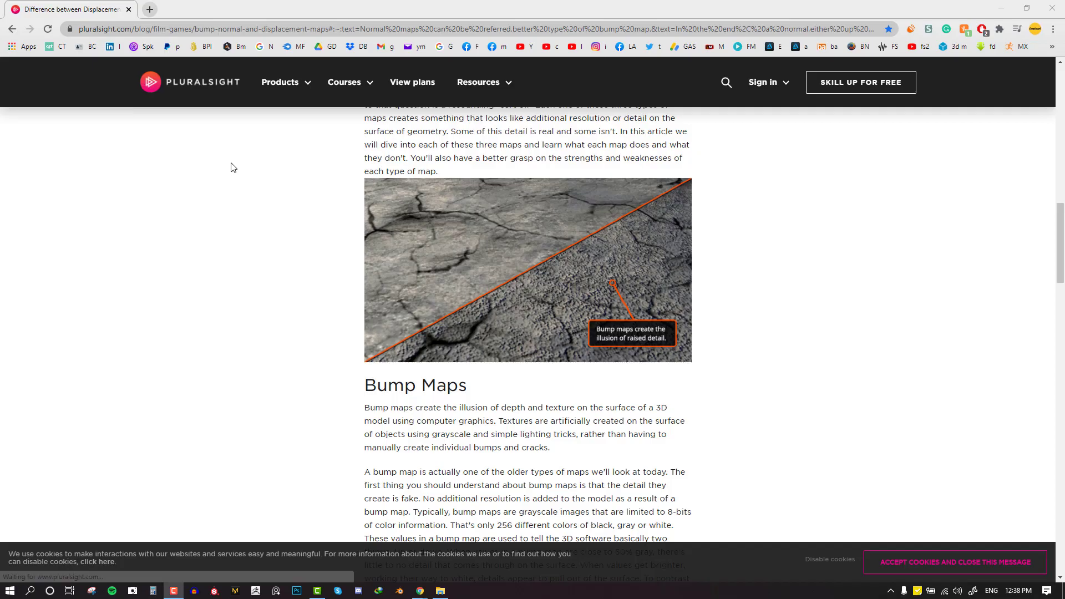
# - Skim the Pluralsight article on bump, normal and displacement maps down to its Normal Maps section
pyautogui.scroll(3, 236, 159)
pyautogui.scroll(10, 237, 164)
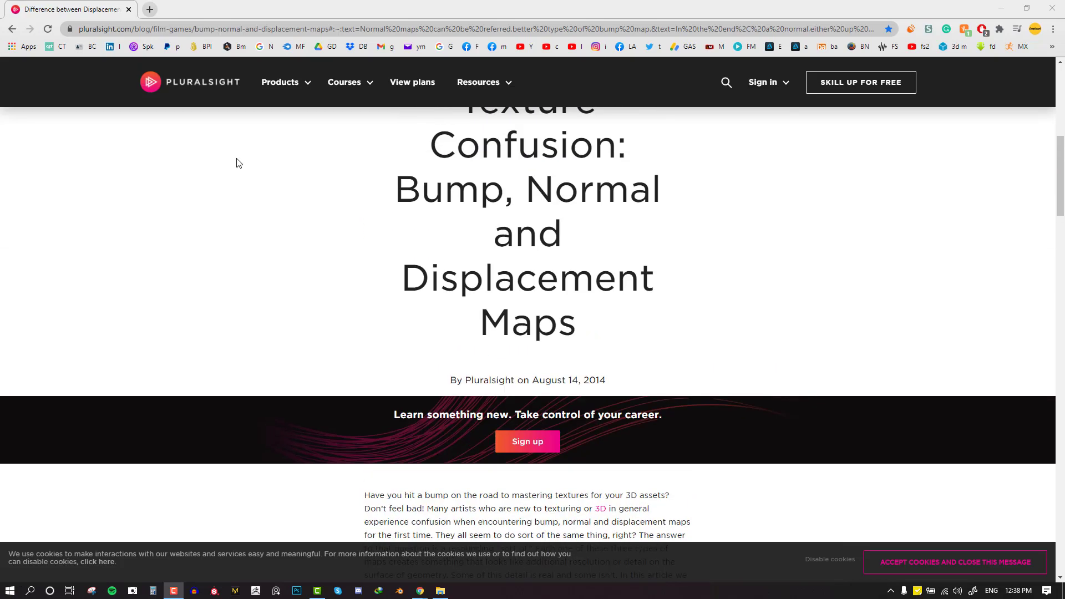
pyautogui.scroll(-3, 240, 169)
pyautogui.scroll(-15, 627, 288)
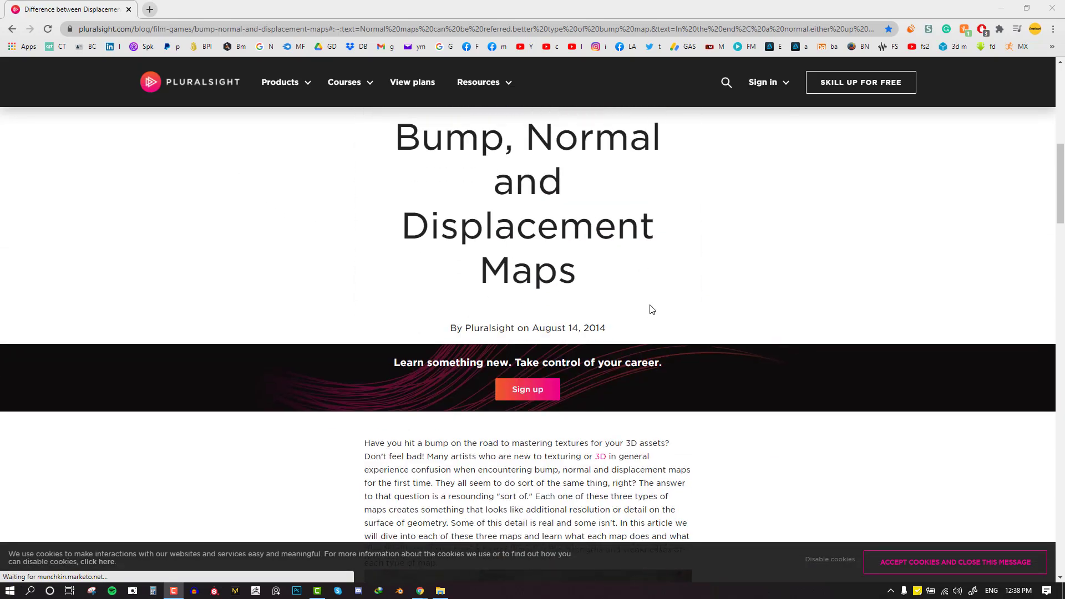
pyautogui.scroll(-20, 649, 313)
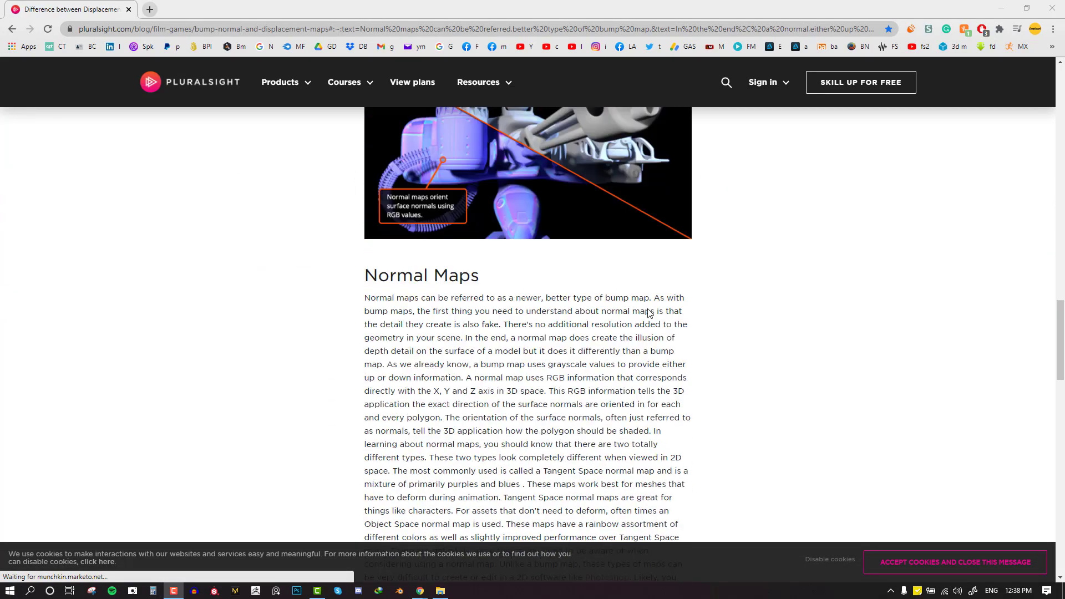
pyautogui.scroll(-7, 646, 311)
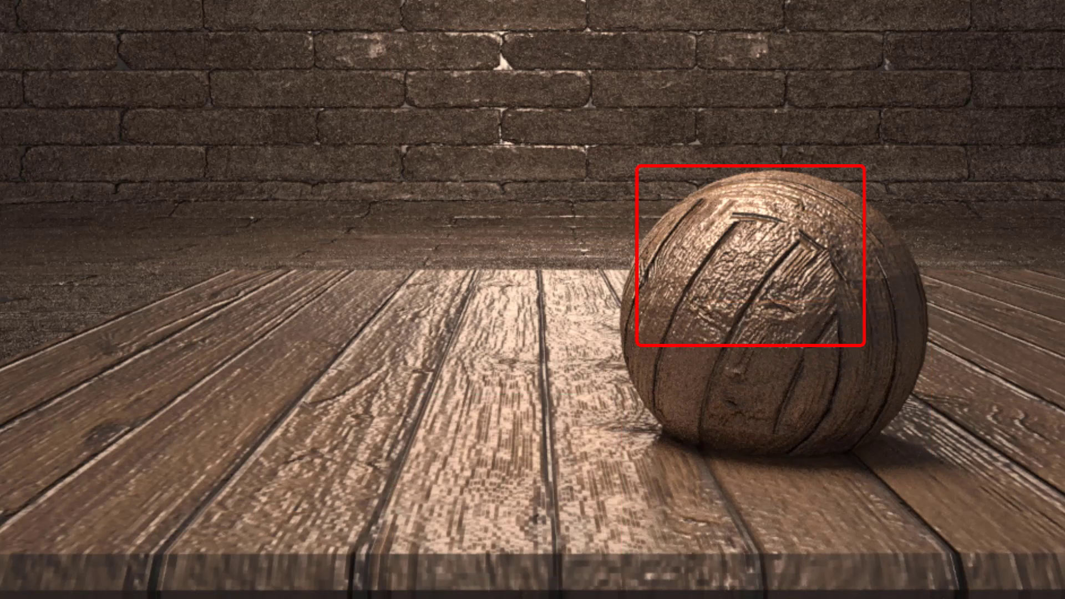
pyautogui.doubleClick(669, 248)
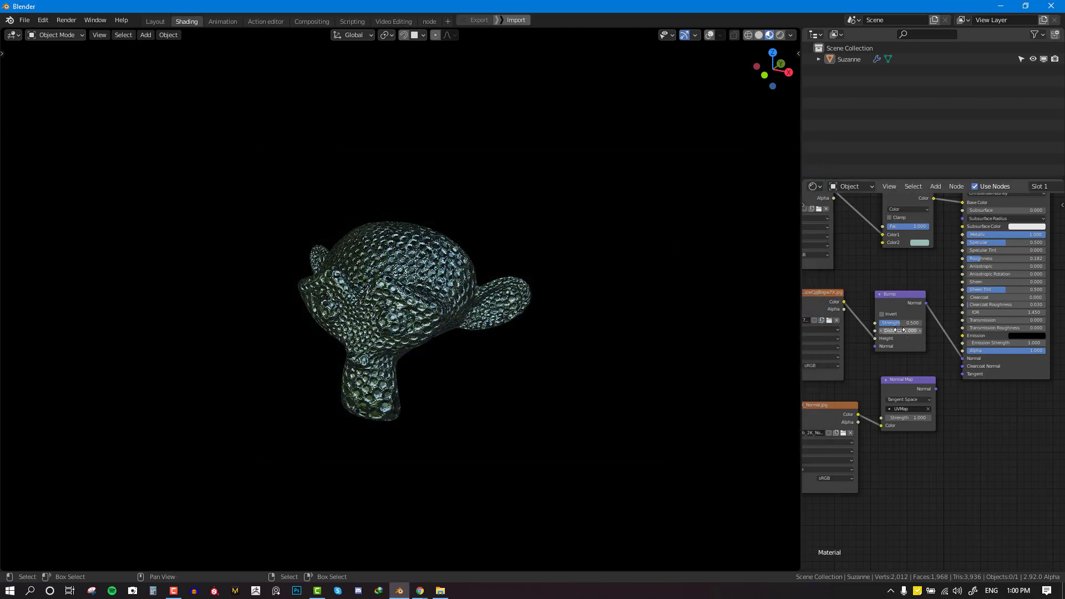
# - Preview the black-and-white dot texture and the Bump node's output on Suzanne
pyautogui.keyDown('ctrl'); pyautogui.keyDown('shift'); pyautogui.click(828, 300); pyautogui.keyUp('shift'); pyautogui.keyUp('ctrl')
pyautogui.scroll(4, 421, 303)
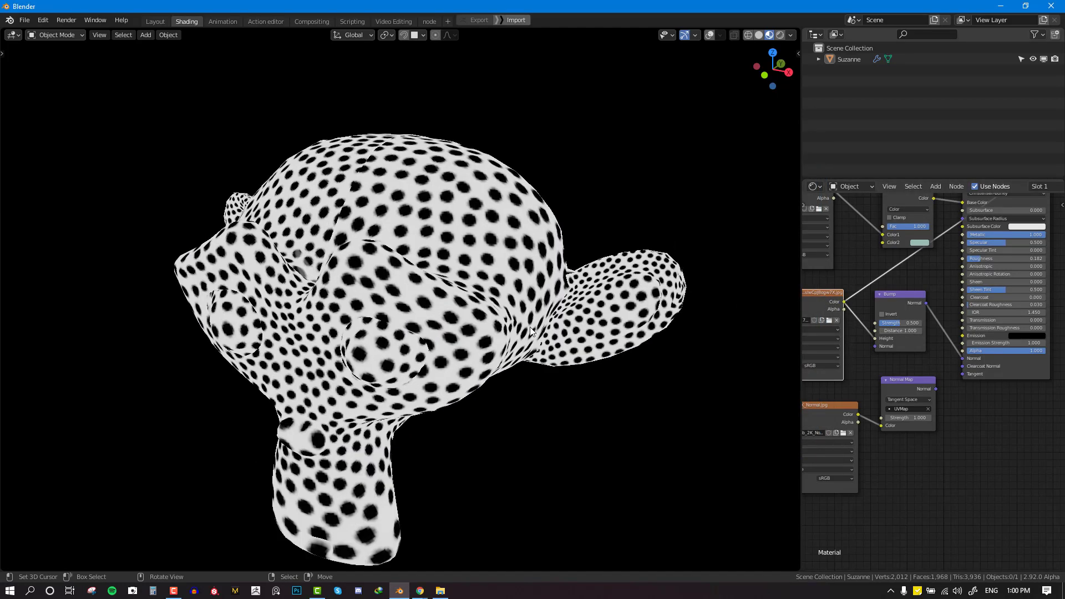
pyautogui.moveTo(388, 297); pyautogui.dragTo(425, 305, button='middle')
pyautogui.keyDown('ctrl'); pyautogui.keyDown('shift'); pyautogui.click(913, 298); pyautogui.keyUp('shift'); pyautogui.keyUp('ctrl')
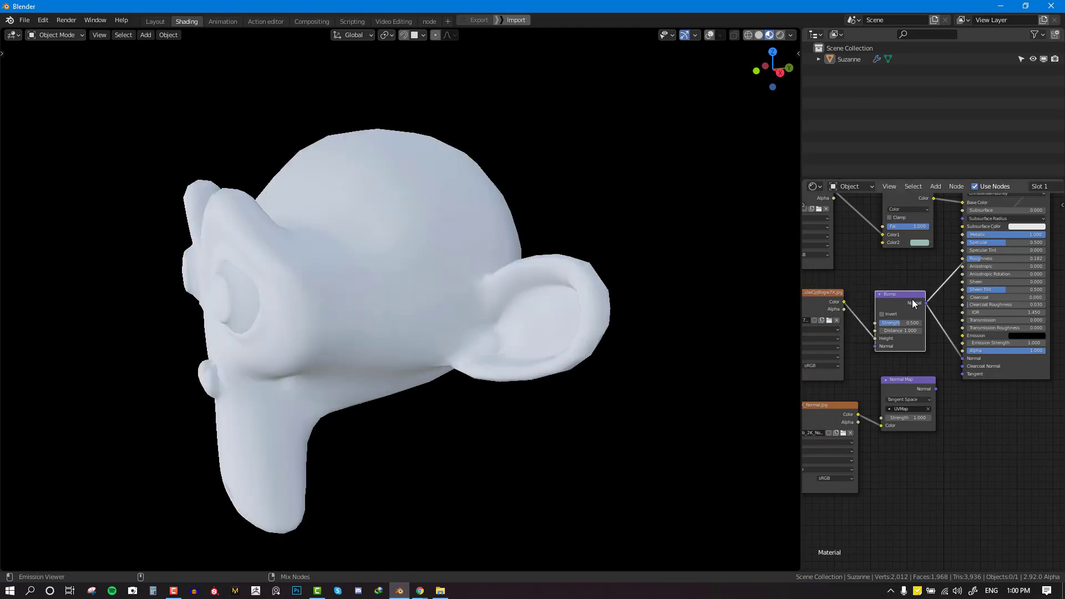
# - Enable Invert on the Bump node and display the Principled BSDF shader on the head again
pyautogui.click(882, 313)
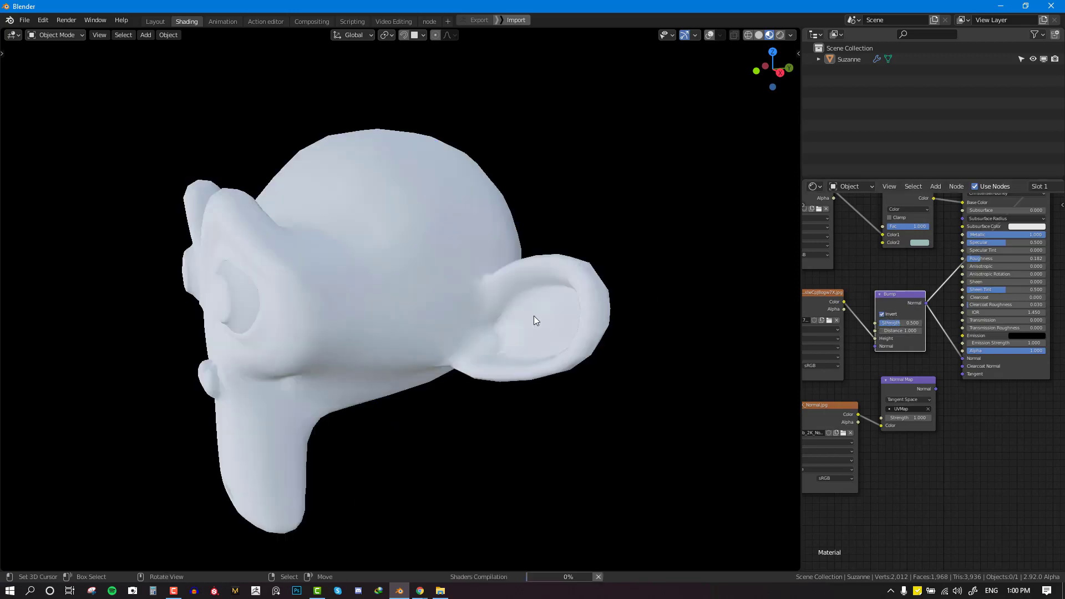
pyautogui.moveTo(480, 319); pyautogui.dragTo(521, 327, button='middle')
pyautogui.keyDown('ctrl'); pyautogui.keyDown('shift'); pyautogui.click(981, 360); pyautogui.keyUp('shift'); pyautogui.keyUp('ctrl')
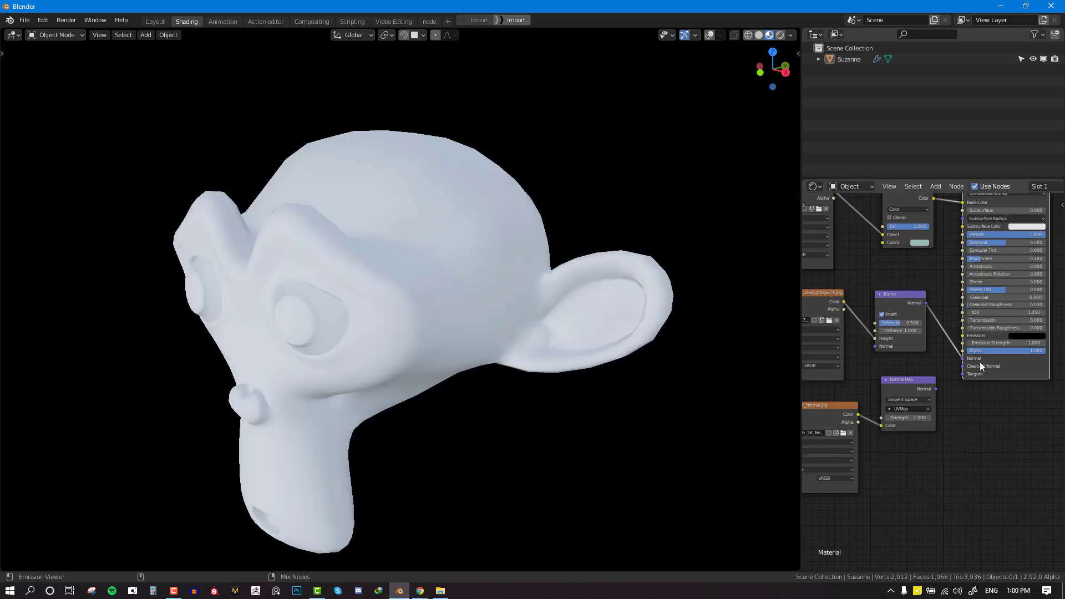
pyautogui.moveTo(357, 351); pyautogui.dragTo(521, 367, button='middle')
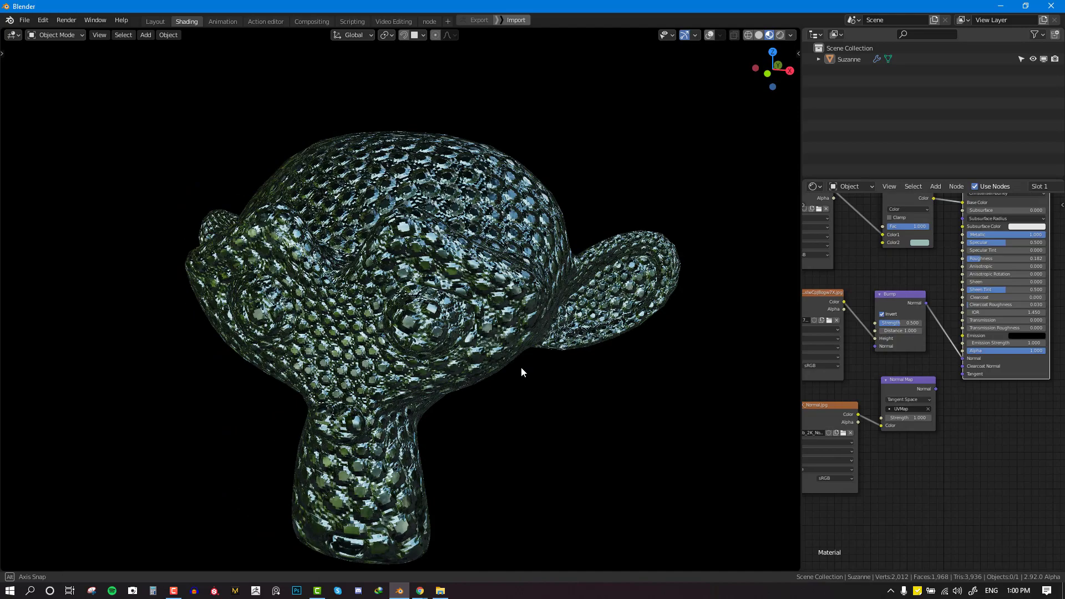
# - Set the Bump node's strength to about 0.242 and inspect the head from the side
pyautogui.moveTo(891, 323); pyautogui.dragTo(865, 323)
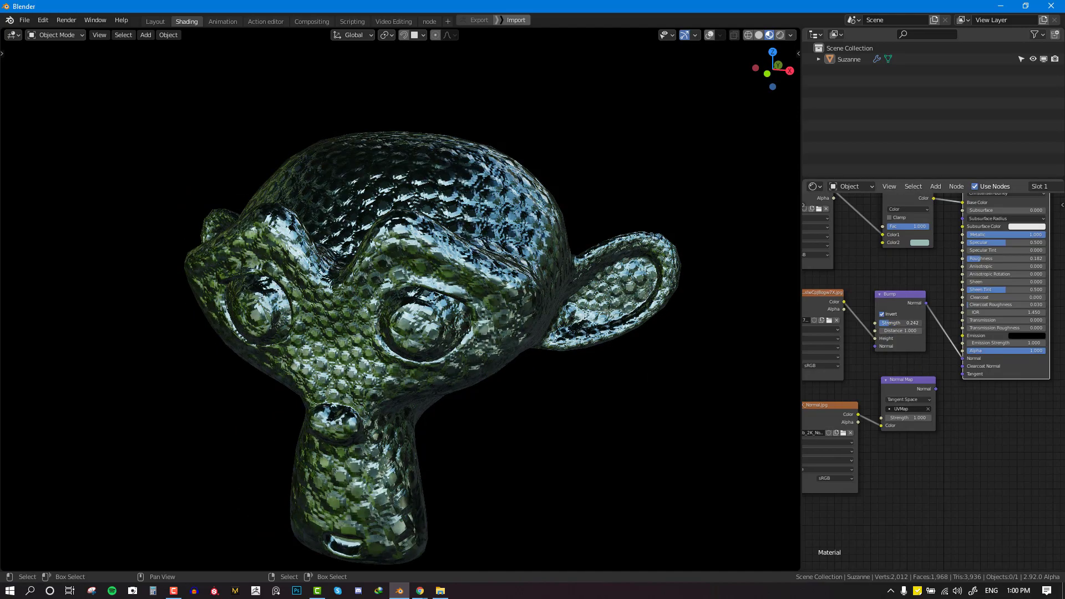
pyautogui.moveTo(462, 329); pyautogui.dragTo(648, 343, button='middle')
pyautogui.keyDown('ctrl'); pyautogui.keyDown('alt'); pyautogui.moveTo(647, 343); pyautogui.dragTo(420, 350); pyautogui.keyUp('alt'); pyautogui.keyUp('ctrl')
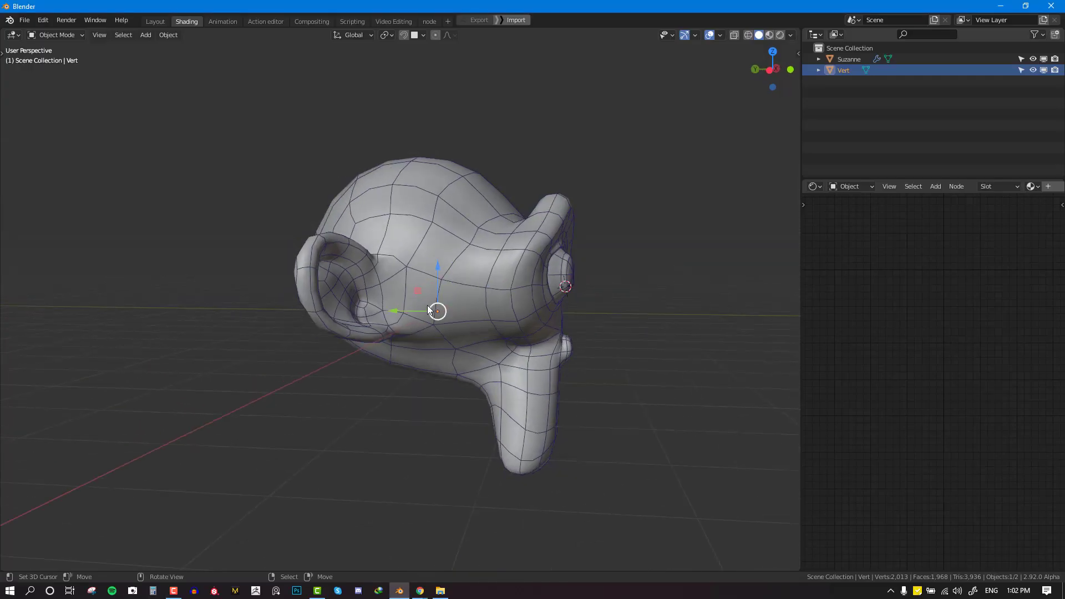
# - Deselect all objects, switch the viewport shading to Material Preview and inspect the bumps close to the ear
pyautogui.click(427, 305)
pyautogui.hotkey('alt', 'a')
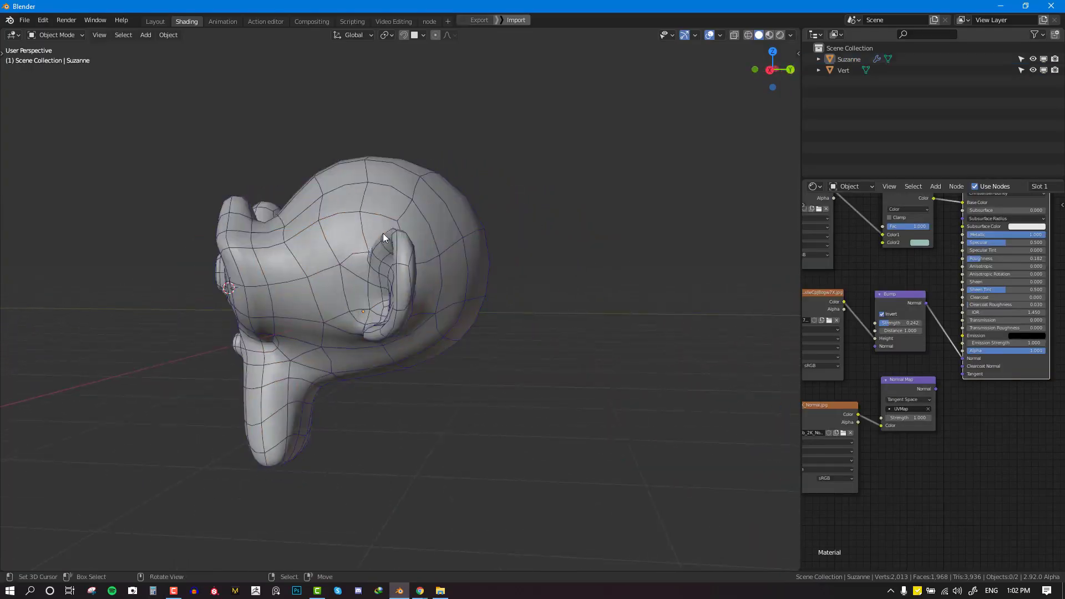
pyautogui.moveTo(382, 233)
pyautogui.mouseDown(button='middle')
pyautogui.moveTo(500, 154)
pyautogui.moveTo(594, 222)
pyautogui.moveTo(588, 241)
pyautogui.mouseUp(button='middle')
pyautogui.press('z')
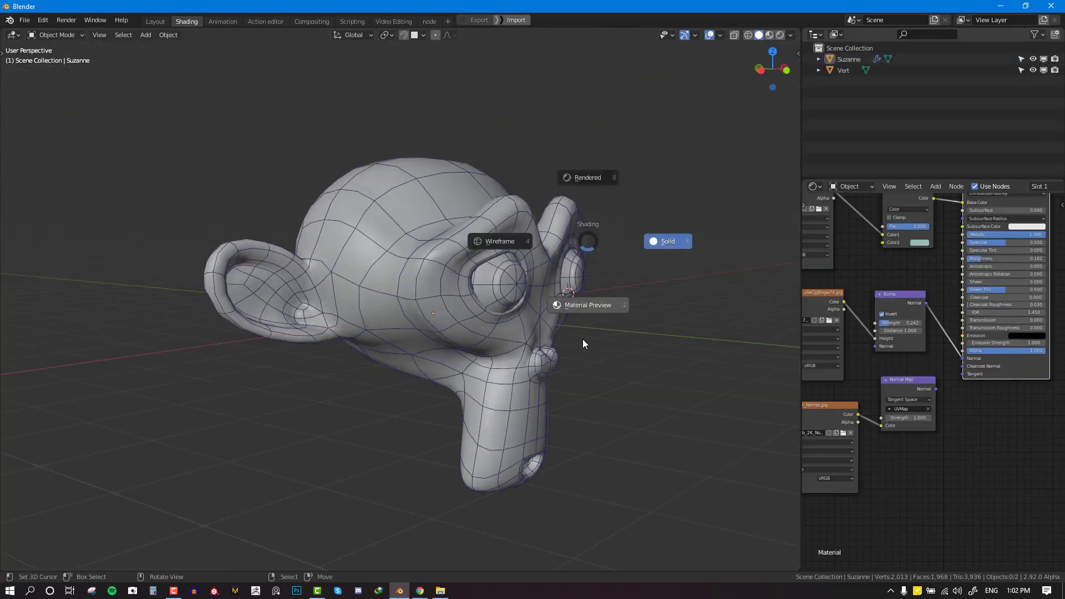
pyautogui.click(587, 306)
pyautogui.scroll(8, 402, 272)
pyautogui.moveTo(402, 271)
pyautogui.mouseDown(button='middle')
pyautogui.moveTo(381, 259)
pyautogui.moveTo(383, 296)
pyautogui.mouseUp(button='middle')
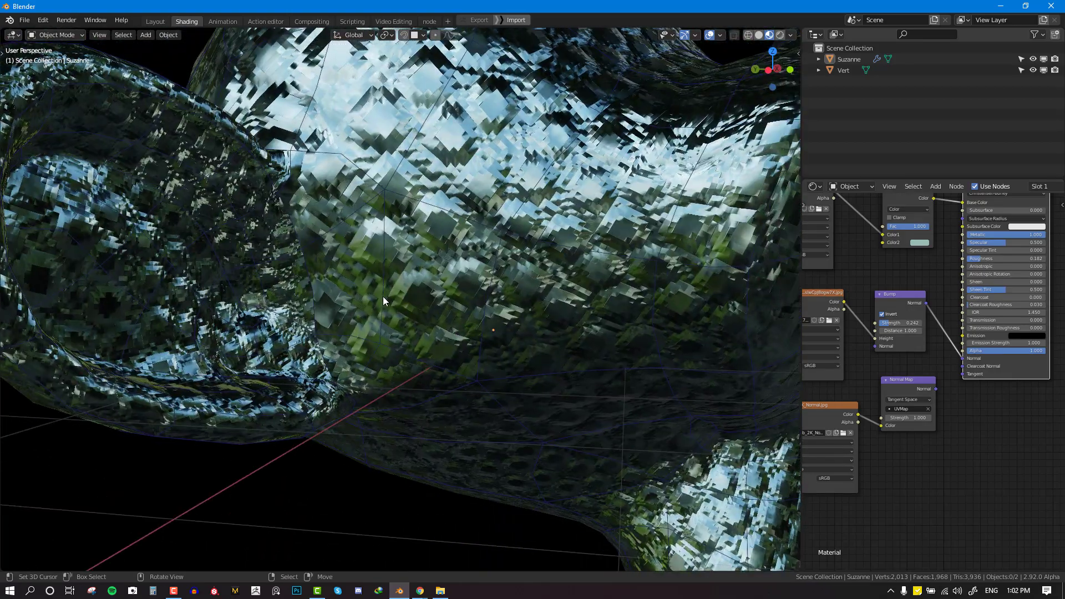
# - Set the Bump node's strength to about 0.367 and disable its Invert option
pyautogui.moveTo(904, 328)
pyautogui.mouseDown()
pyautogui.moveTo(881, 327)
pyautogui.moveTo(943, 323)
pyautogui.moveTo(890, 323)
pyautogui.mouseUp()
pyautogui.click(882, 314)
pyautogui.scroll(-5, 536, 242)
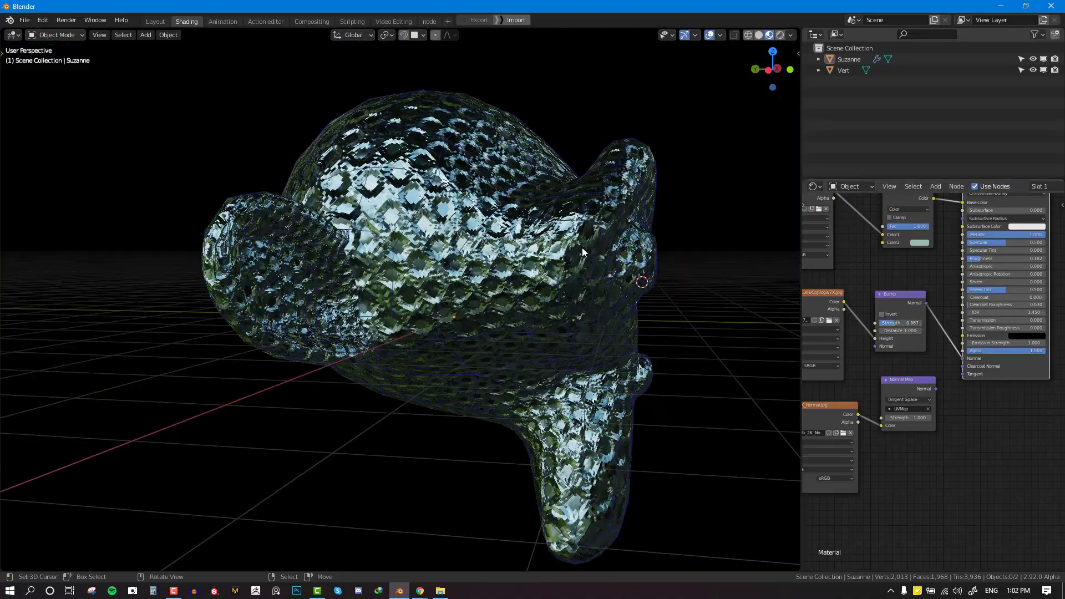
pyautogui.moveTo(584, 251); pyautogui.dragTo(673, 291, button='middle')
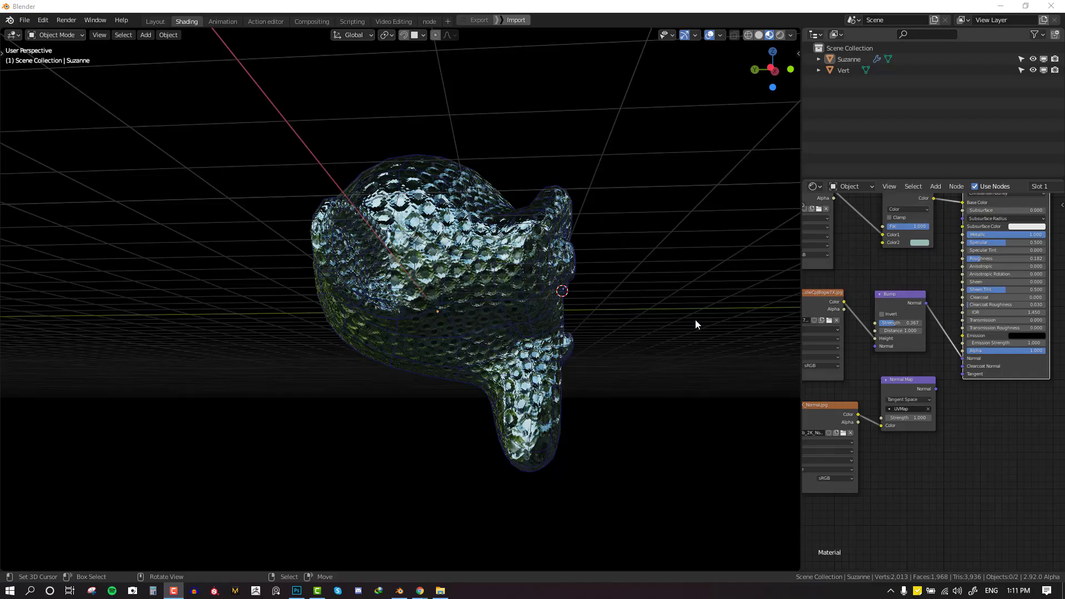
# - Set the Bump node's strength to 0
pyautogui.moveTo(694, 318); pyautogui.dragTo(939, 338, button='middle')
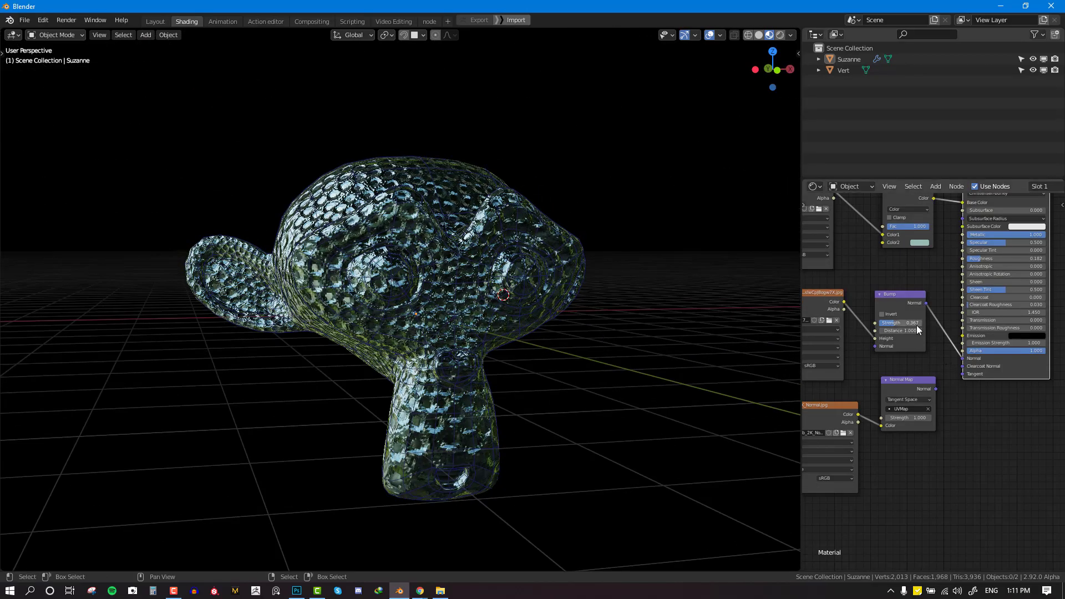
pyautogui.click(916, 325)
pyautogui.write('9')
pyautogui.press('Return')
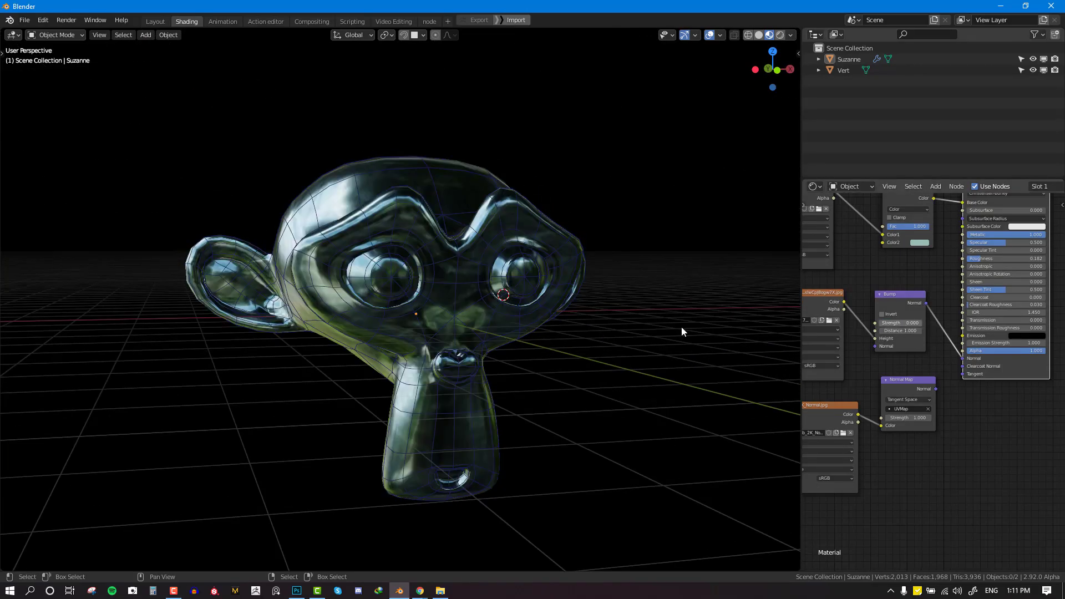
# - Hide the viewport overlays and inspect the smooth head from several angles
pyautogui.moveTo(681, 327); pyautogui.dragTo(341, 315, button='middle')
pyautogui.hotkey('shift', 'alt', 'z')
pyautogui.hotkey('alt', 'z')
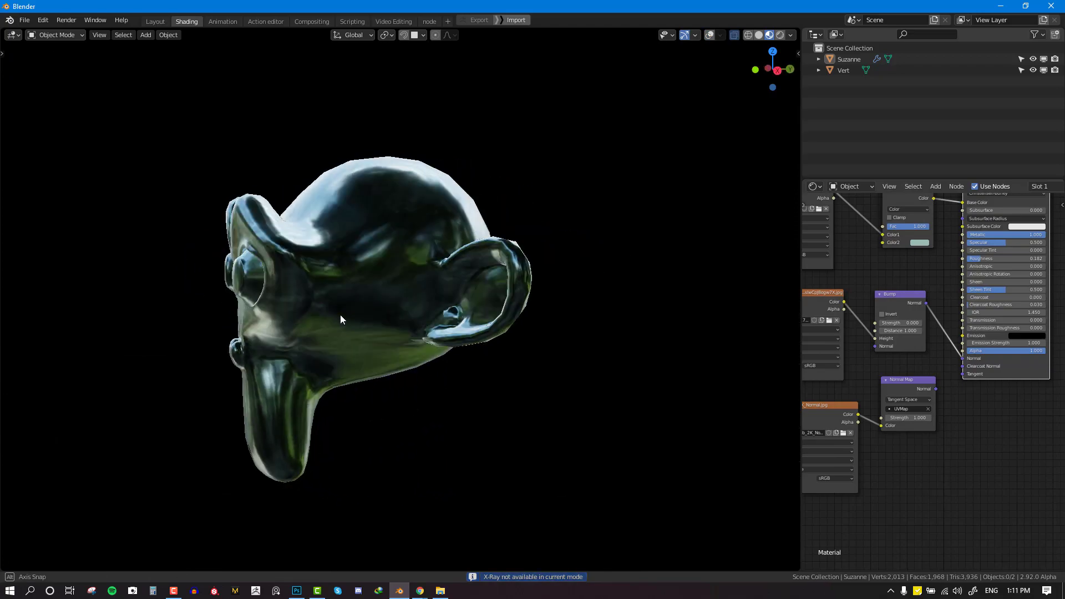
pyautogui.moveTo(341, 314)
pyautogui.keyDown('ctrl'); pyautogui.keyDown('alt'); pyautogui.mouseDown()
pyautogui.moveTo(438, 312)
pyautogui.moveTo(335, 313)
pyautogui.mouseUp(); pyautogui.keyUp('alt'); pyautogui.keyUp('ctrl')
pyautogui.moveTo(335, 313); pyautogui.dragTo(584, 338, button='middle')
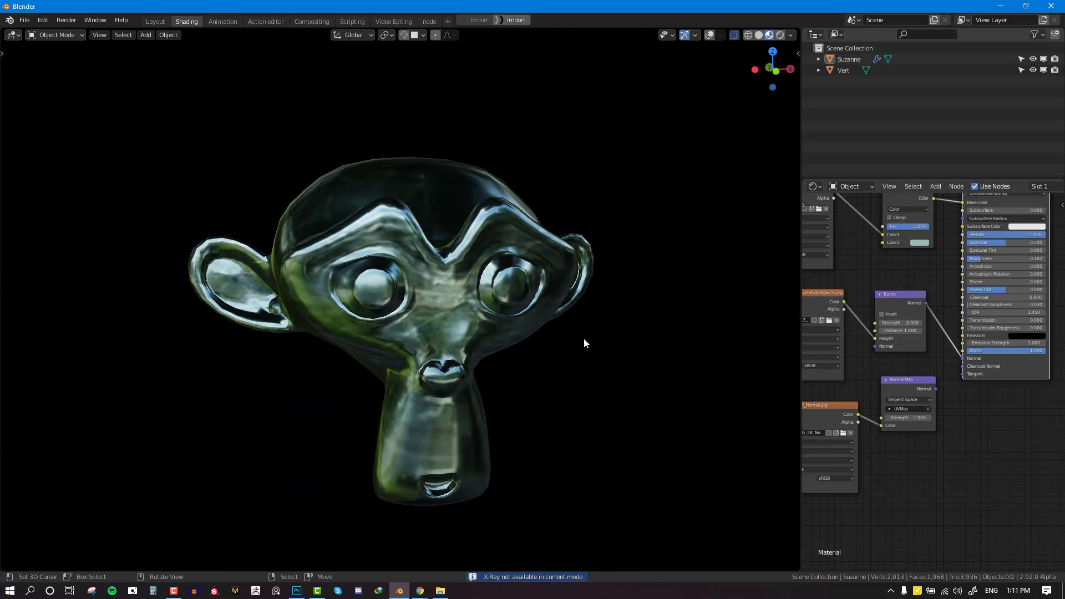
# - Set the Bump node's strength to 1.000 and enable Invert
pyautogui.moveTo(888, 322); pyautogui.dragTo(927, 323)
pyautogui.moveTo(601, 316); pyautogui.dragTo(841, 332, button='middle')
pyautogui.click(886, 313)
pyautogui.moveTo(637, 312); pyautogui.dragTo(574, 311, button='middle')
pyautogui.scroll(3, 501, 301)
# - Toggle the Bump node's Invert option to compare raised and sunken dots, leaving it disabled
pyautogui.click(886, 314)
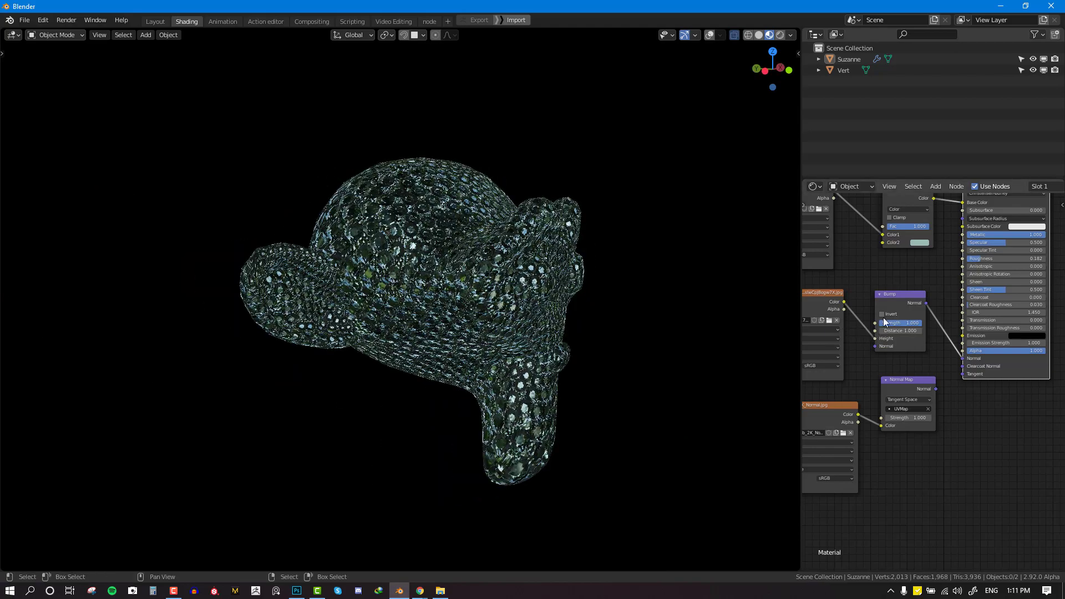
pyautogui.click(886, 313)
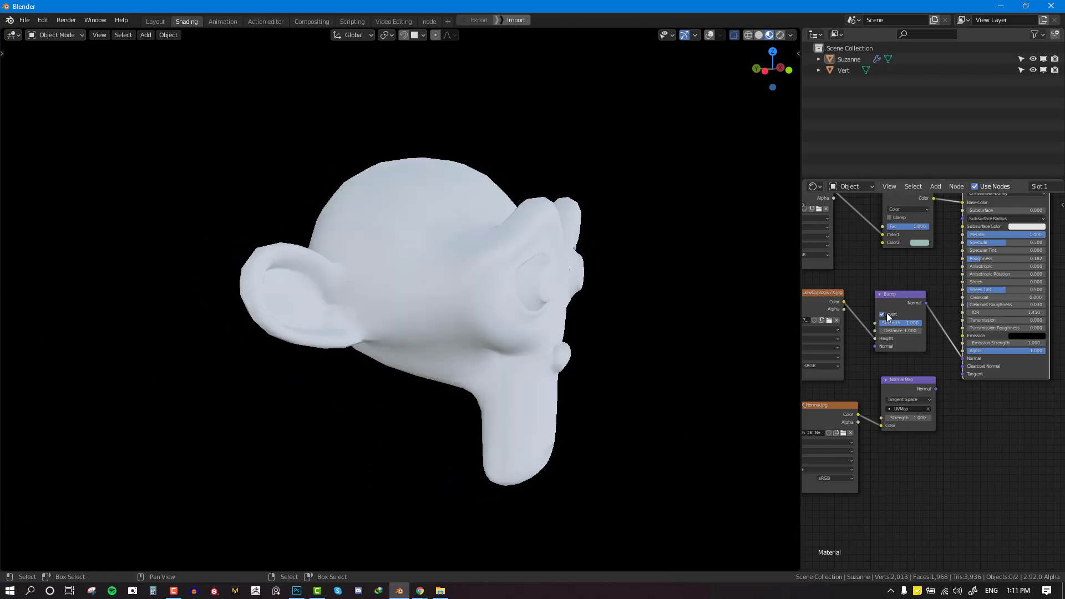
pyautogui.scroll(3, 511, 295)
pyautogui.moveTo(578, 312); pyautogui.dragTo(621, 306, button='middle')
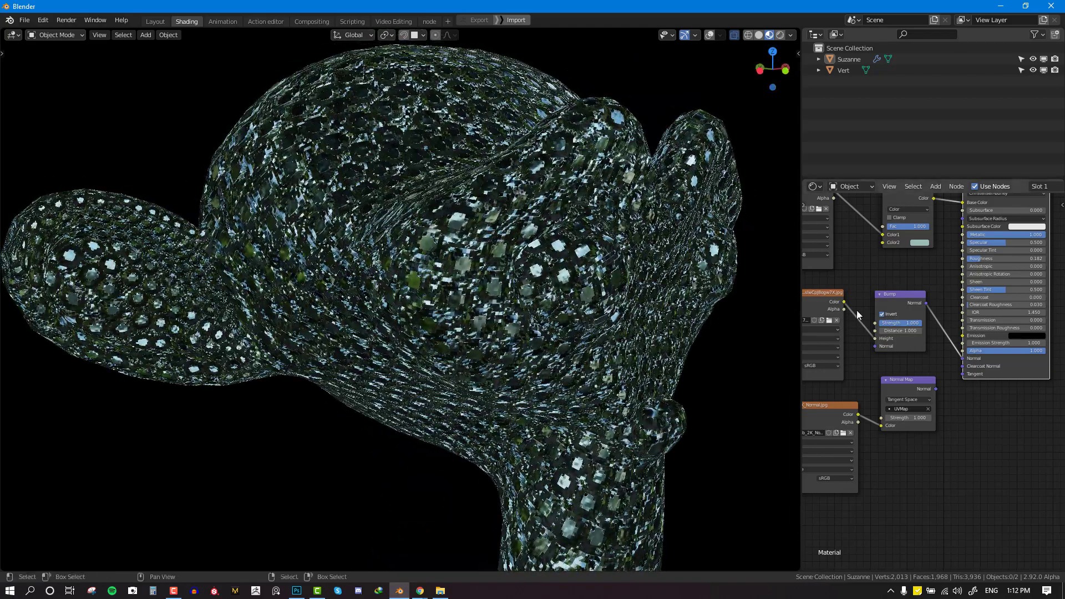
pyautogui.click(883, 314)
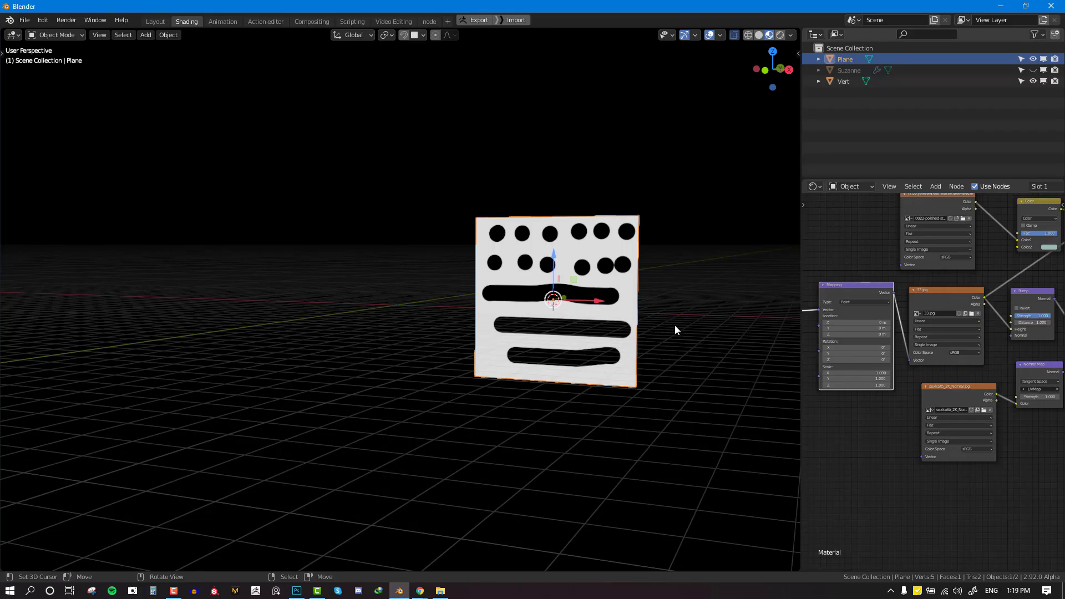
# - Preview the Bump node on the plane, lower its strength and inspect the circle and slot relief up close
pyautogui.keyDown('shift'); pyautogui.moveTo(675, 326); pyautogui.dragTo(577, 342, button='middle'); pyautogui.keyUp('shift')
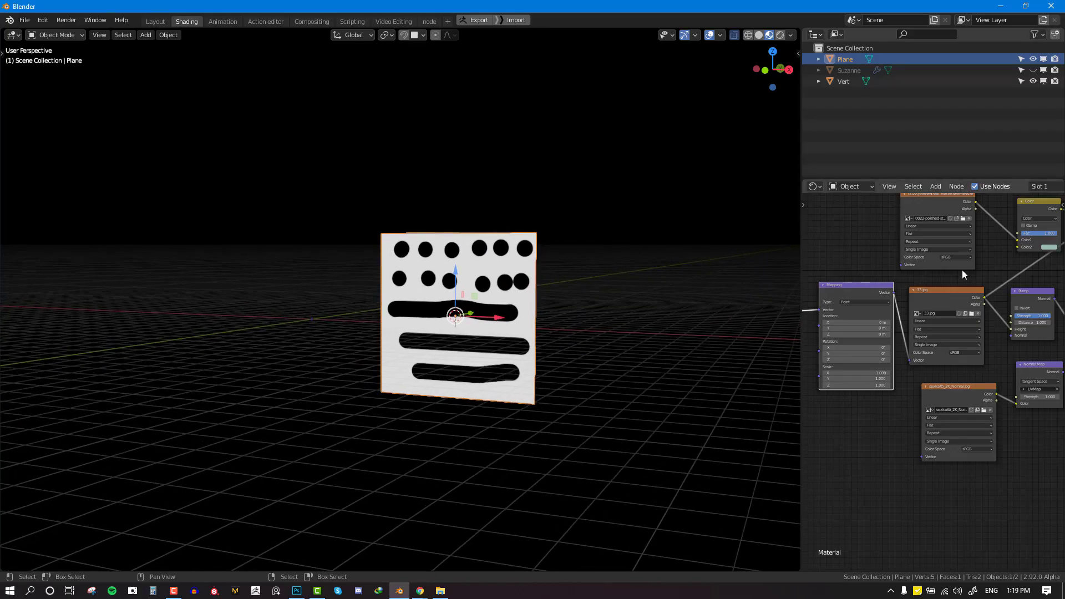
pyautogui.keyDown('ctrl'); pyautogui.keyDown('shift'); pyautogui.click(1040, 299); pyautogui.keyUp('shift'); pyautogui.keyUp('ctrl')
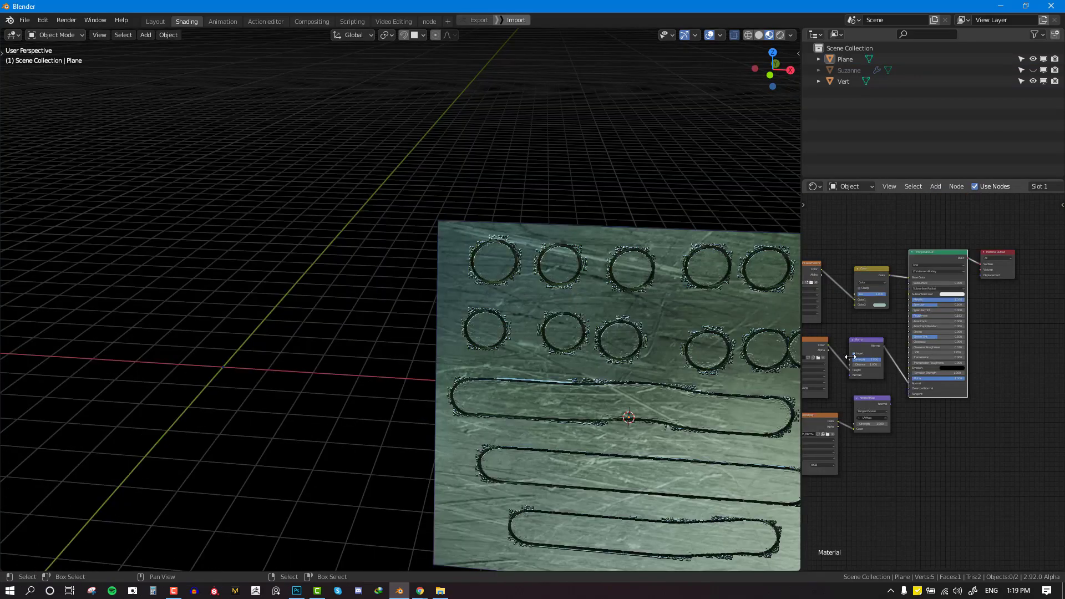
pyautogui.moveTo(879, 359)
pyautogui.mouseDown()
pyautogui.moveTo(854, 359)
pyautogui.moveTo(864, 359)
pyautogui.mouseUp()
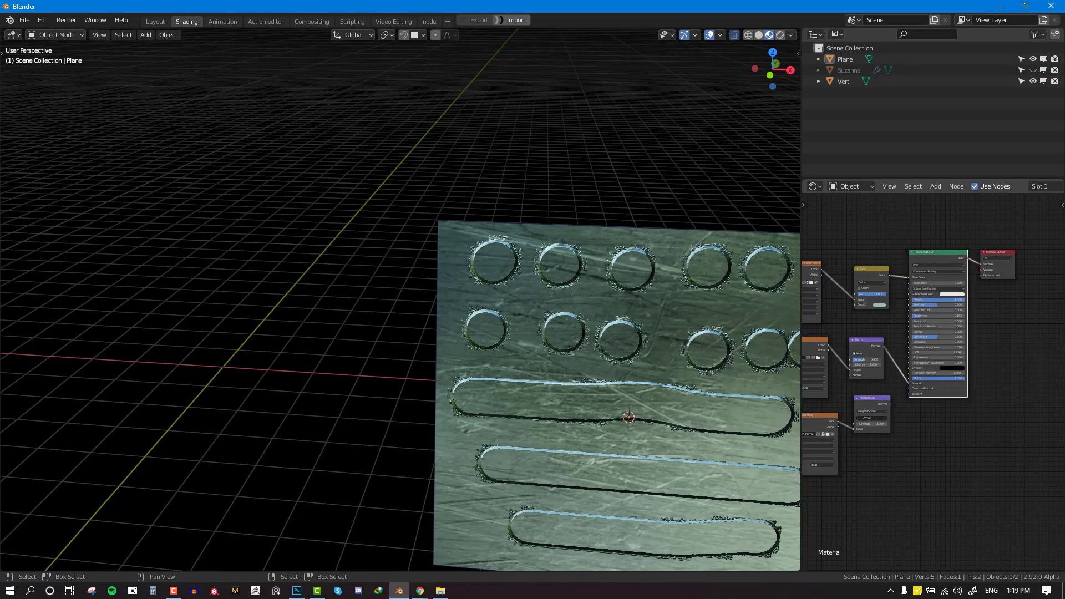
pyautogui.moveTo(551, 359); pyautogui.dragTo(404, 335, button='middle')
pyautogui.scroll(3, 404, 335)
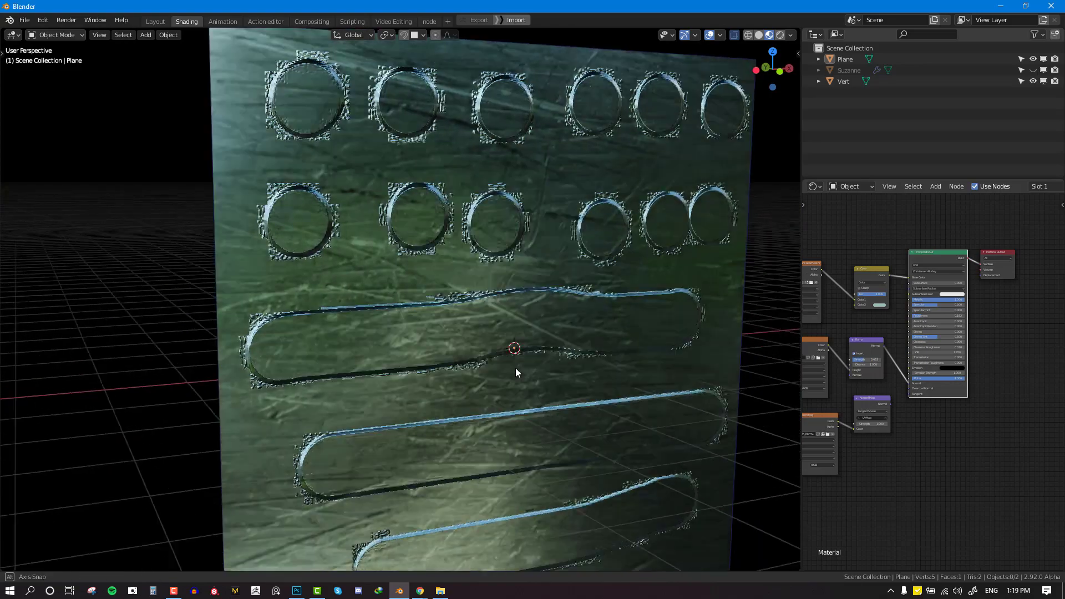
# - Examine the shading of the circle and slot outlines on the plane from a slightly different angle
pyautogui.moveTo(515, 368); pyautogui.dragTo(499, 370, button='middle')
pyautogui.keyDown('ctrl'); pyautogui.keyDown('alt'); pyautogui.moveTo(499, 371); pyautogui.dragTo(560, 381); pyautogui.keyUp('alt'); pyautogui.keyUp('ctrl')
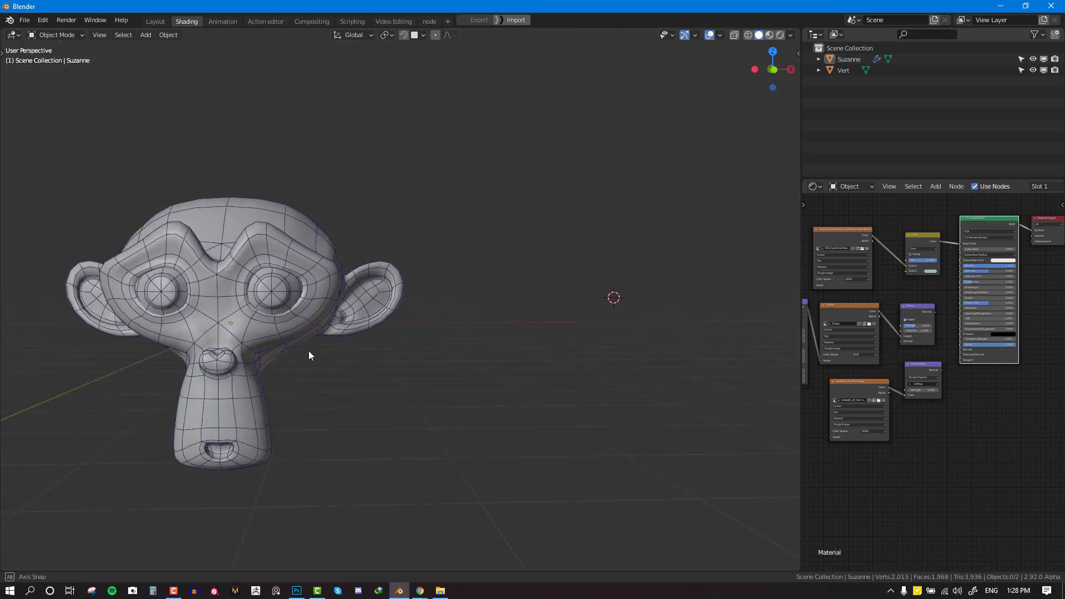
# - Examine the monkey head's normal-mapped surface from several angles and close up around the eye while rotating the environment lighting
pyautogui.moveTo(308, 351); pyautogui.dragTo(389, 357, button='middle')
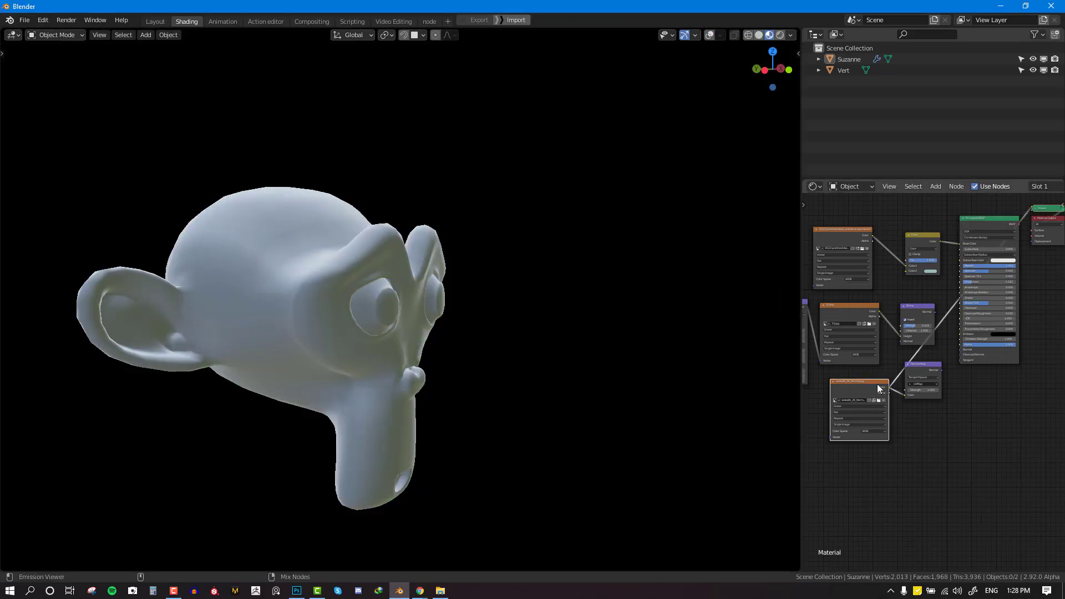
pyautogui.moveTo(389, 361); pyautogui.dragTo(677, 367, button='middle')
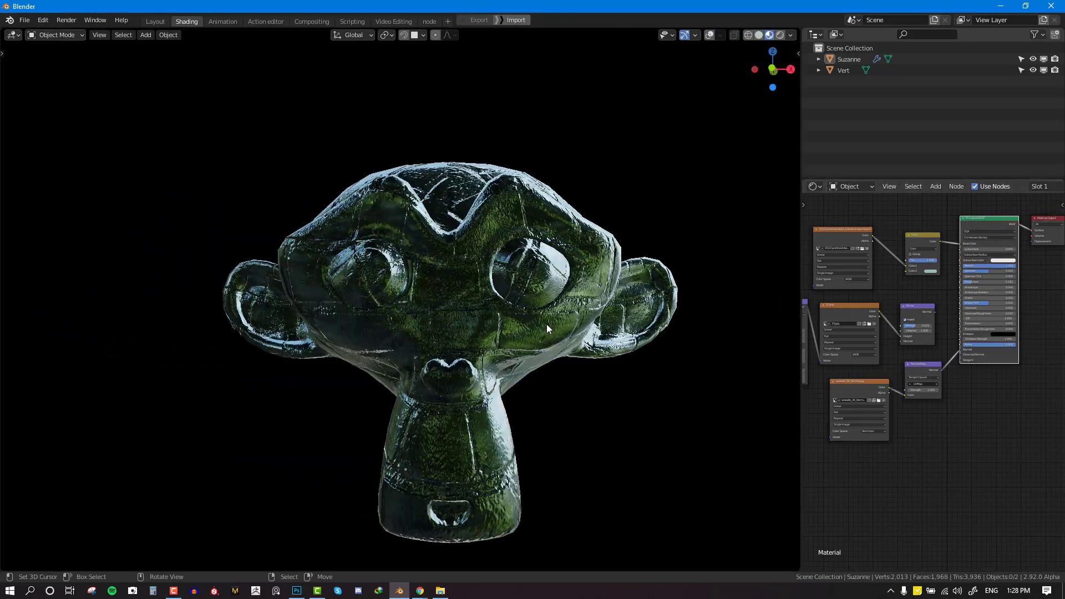
pyautogui.moveTo(547, 323); pyautogui.dragTo(377, 347, button='middle')
pyautogui.keyDown('alt'); pyautogui.moveTo(384, 339); pyautogui.dragTo(103, 329); pyautogui.keyUp('alt')
pyautogui.keyDown('alt'); pyautogui.moveTo(493, 302); pyautogui.dragTo(249, 323); pyautogui.keyUp('alt')
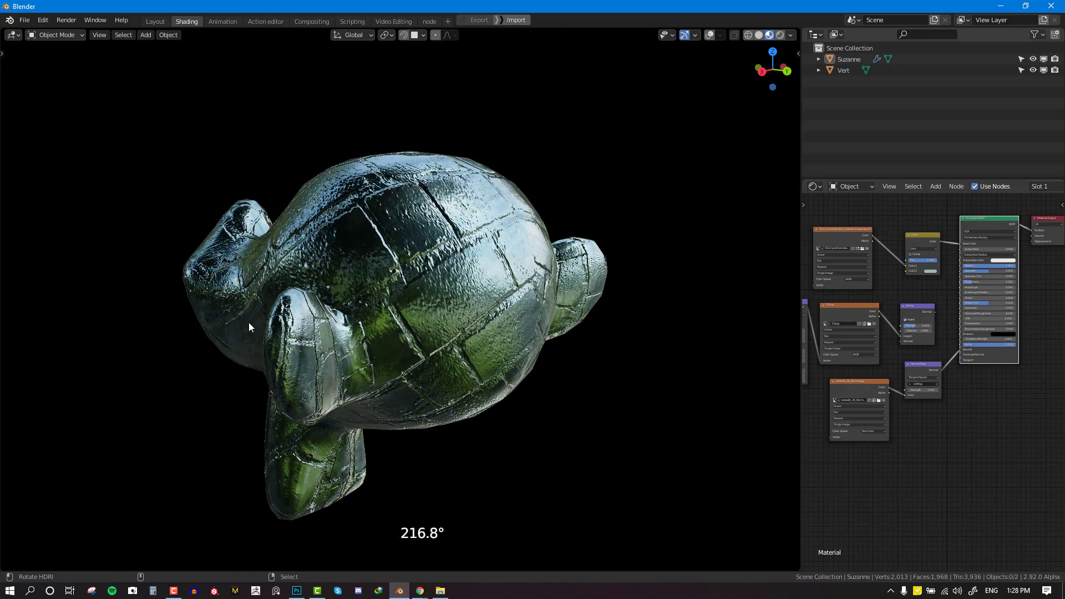
pyautogui.moveTo(287, 322); pyautogui.dragTo(519, 329, button='middle')
pyautogui.scroll(8, 519, 330)
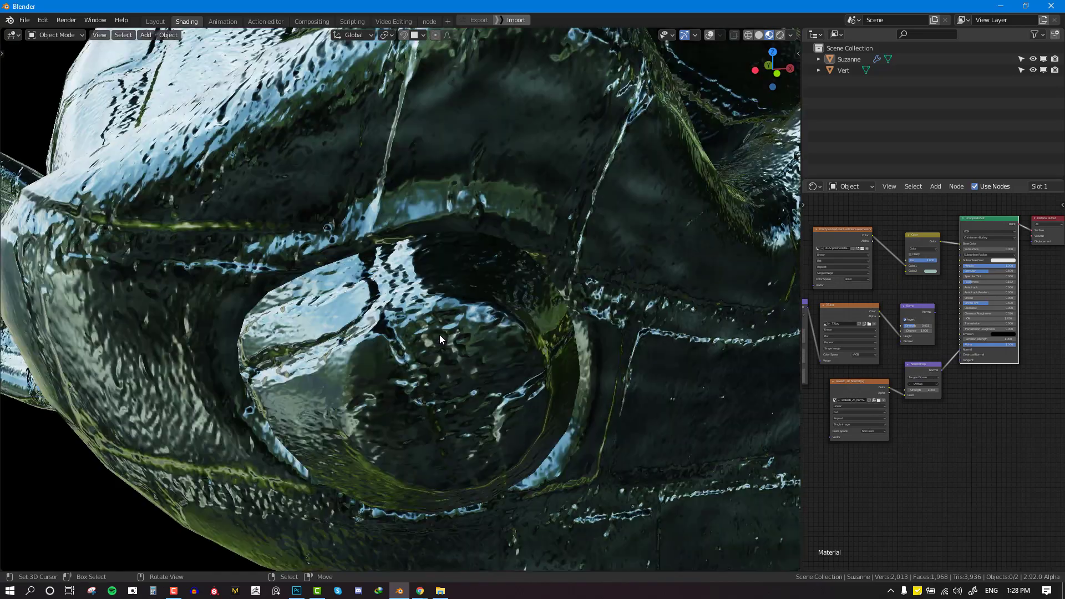
pyautogui.moveTo(439, 334); pyautogui.dragTo(498, 319, button='middle')
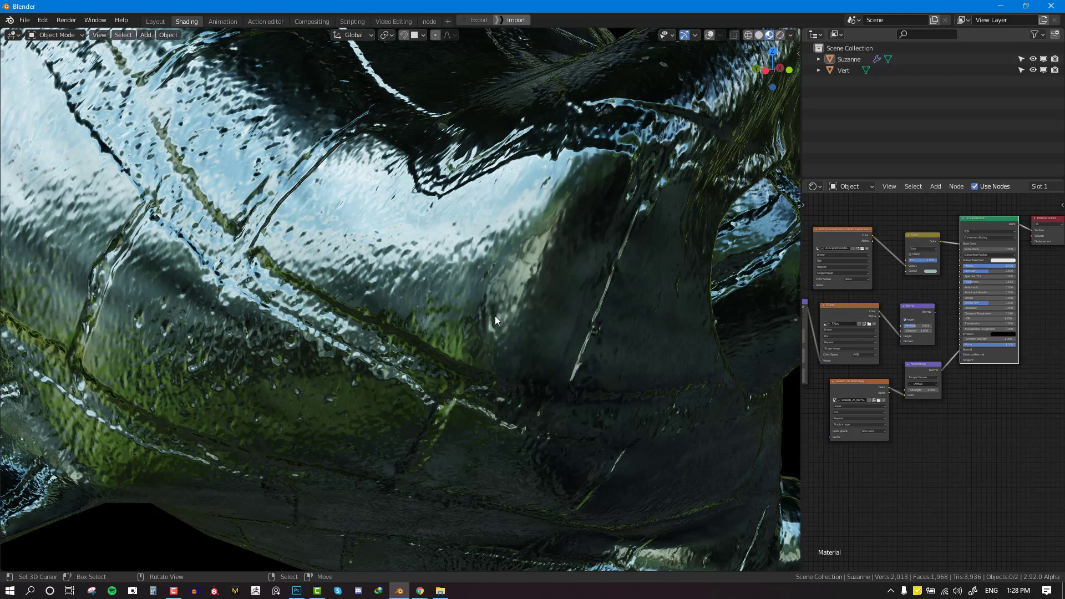
pyautogui.scroll(-5, 495, 317)
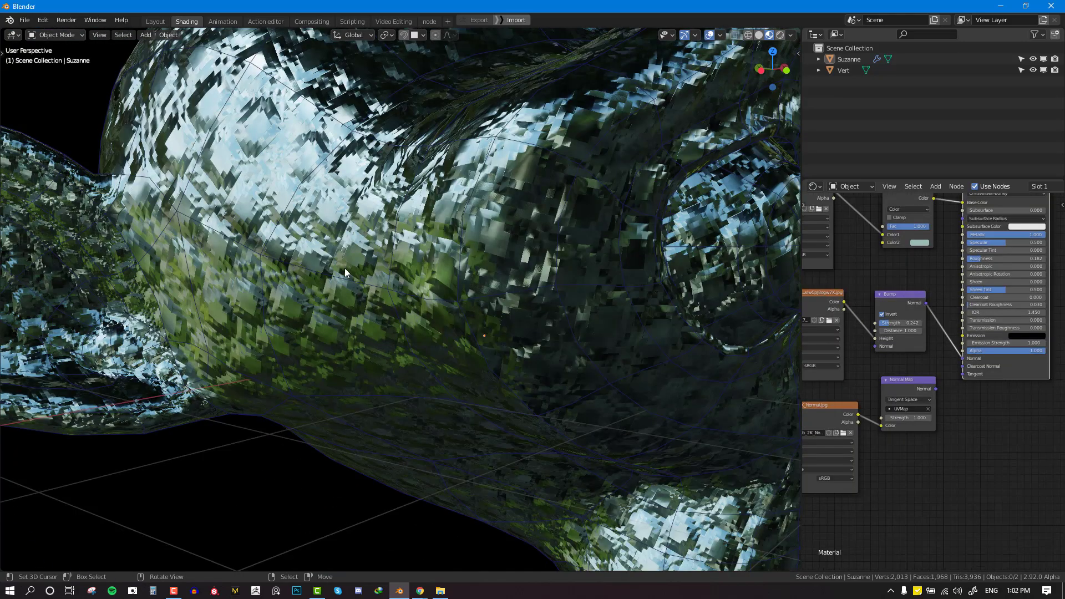
# - Lower the Bump node's strength and disable its Invert option while viewing the head's blocky surface
pyautogui.moveTo(345, 268); pyautogui.dragTo(703, 345, button='middle')
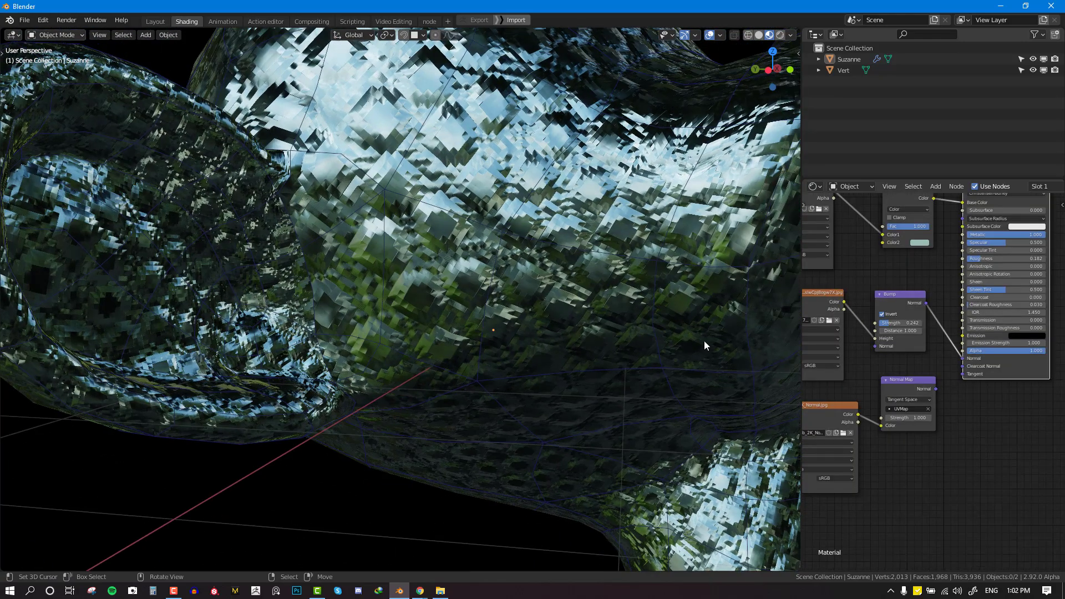
pyautogui.moveTo(906, 327)
pyautogui.mouseDown()
pyautogui.moveTo(937, 328)
pyautogui.moveTo(865, 327)
pyautogui.moveTo(916, 323)
pyautogui.moveTo(893, 323)
pyautogui.mouseUp()
pyautogui.click(888, 315)
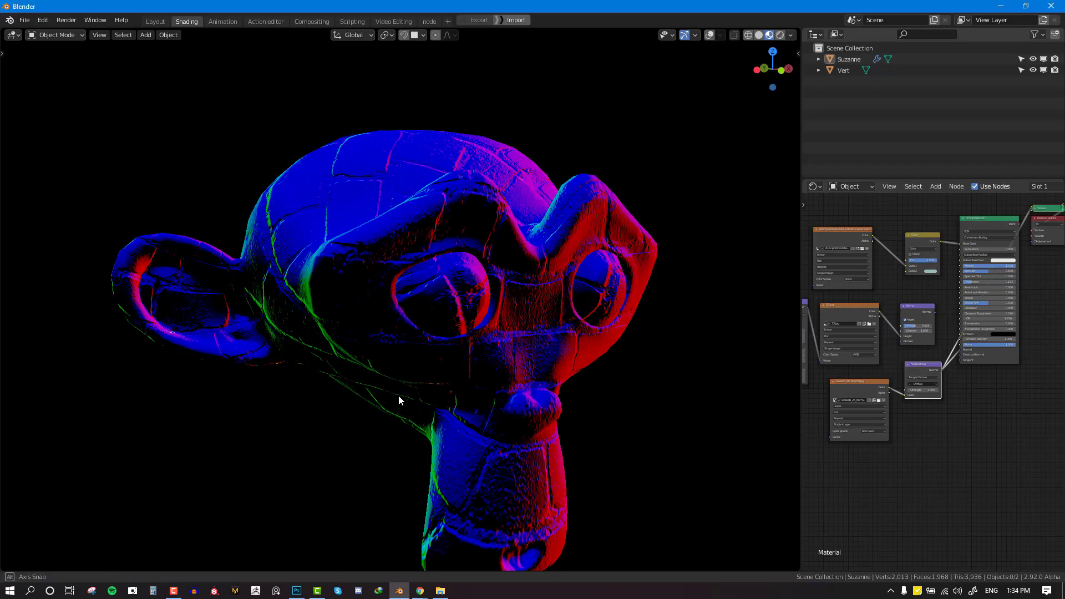
# - Examine the Normal Map node's colored output on the monkey head from the front, sides and up close
pyautogui.moveTo(398, 395); pyautogui.dragTo(622, 370, button='middle')
pyautogui.scroll(-3, 406, 354)
pyautogui.moveTo(406, 354); pyautogui.dragTo(632, 357, button='middle')
pyautogui.scroll(3, 442, 290)
pyautogui.scroll(-4, 443, 294)
pyautogui.scroll(5, 631, 350)
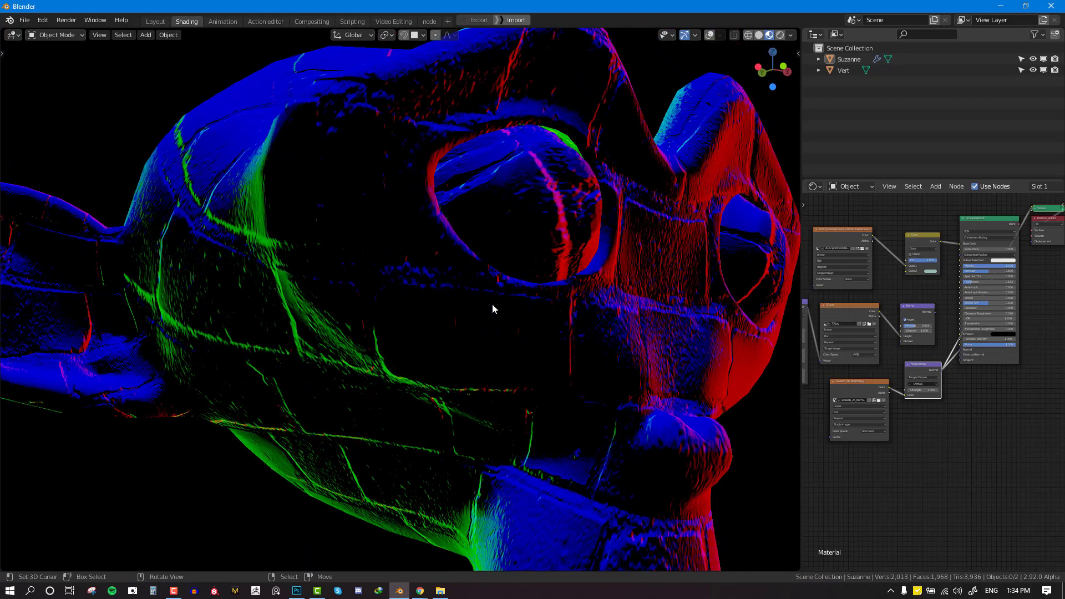
pyautogui.moveTo(492, 309); pyautogui.dragTo(391, 327, button='middle')
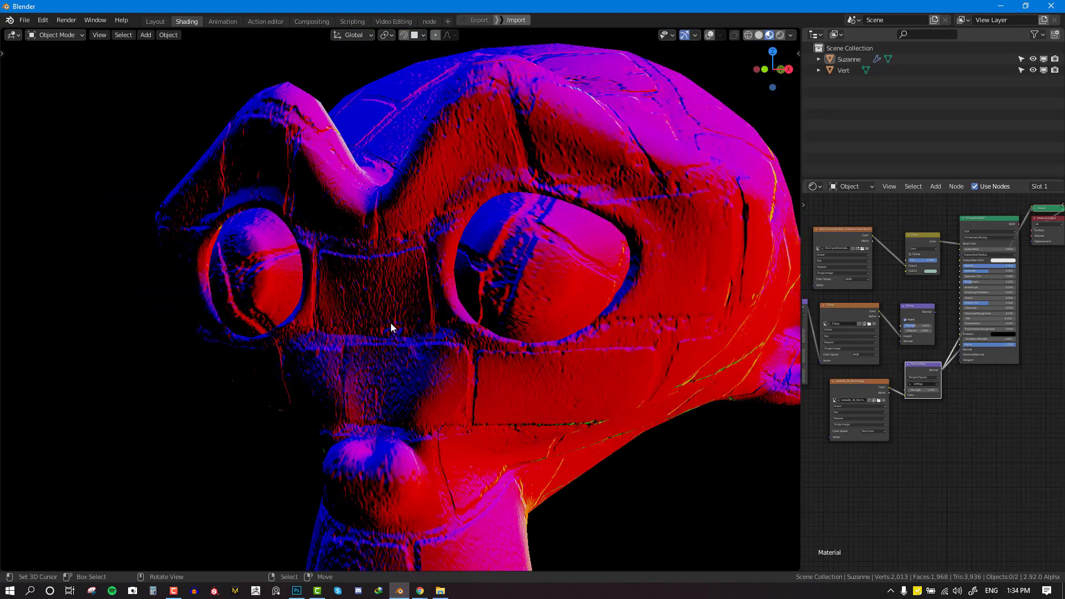
pyautogui.moveTo(476, 355); pyautogui.dragTo(632, 369, button='middle')
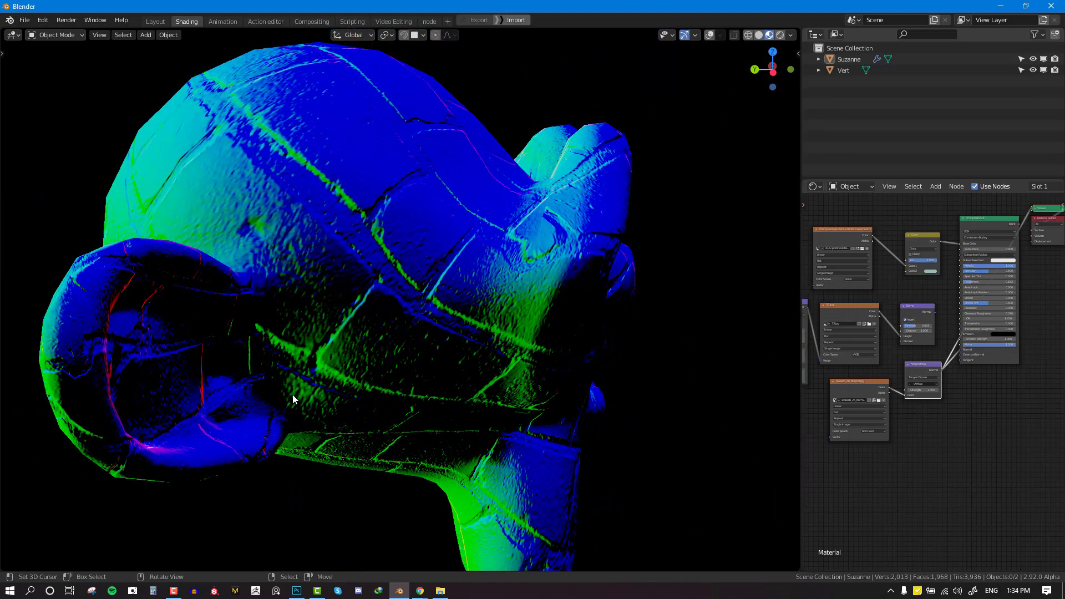
pyautogui.moveTo(294, 400); pyautogui.dragTo(543, 391, button='middle')
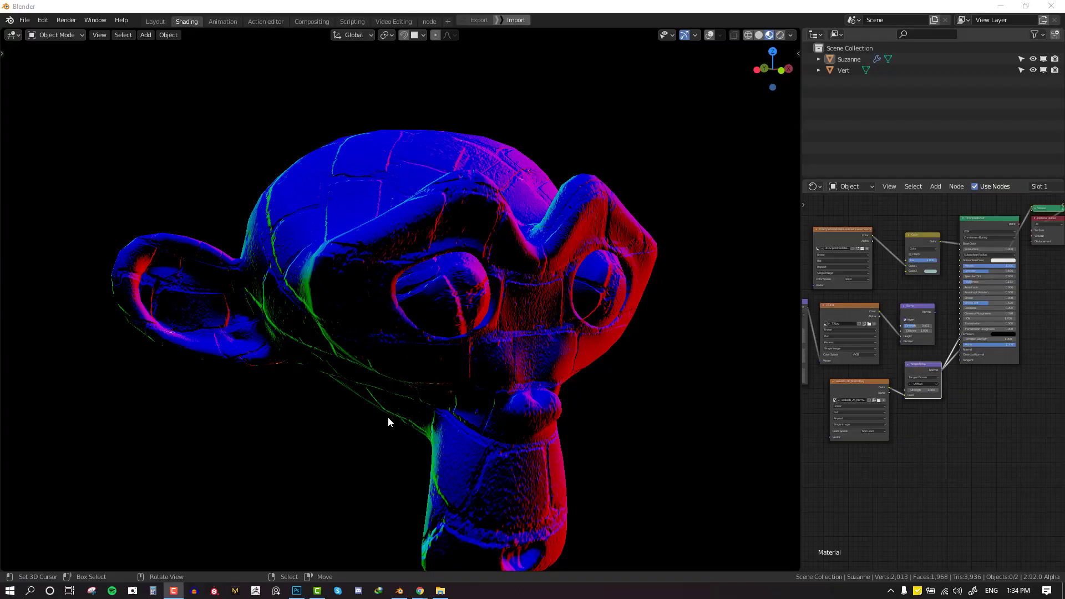
pyautogui.moveTo(388, 418); pyautogui.dragTo(620, 369, button='middle')
pyautogui.scroll(-3, 467, 348)
pyautogui.moveTo(361, 338); pyautogui.dragTo(628, 349, button='middle')
pyautogui.scroll(3, 441, 288)
pyautogui.moveTo(622, 340); pyautogui.dragTo(518, 339, button='middle')
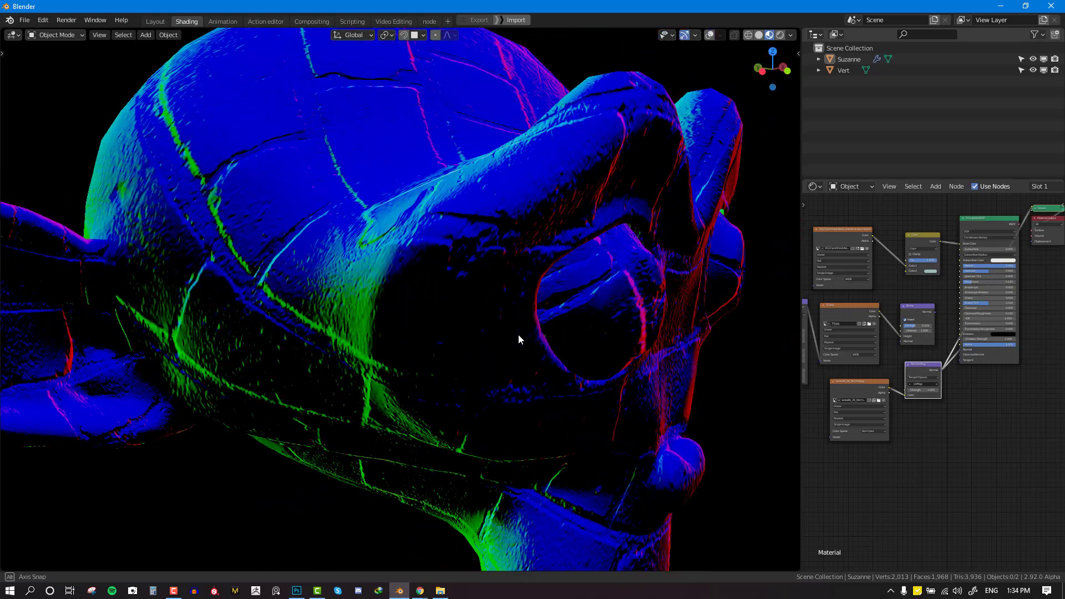